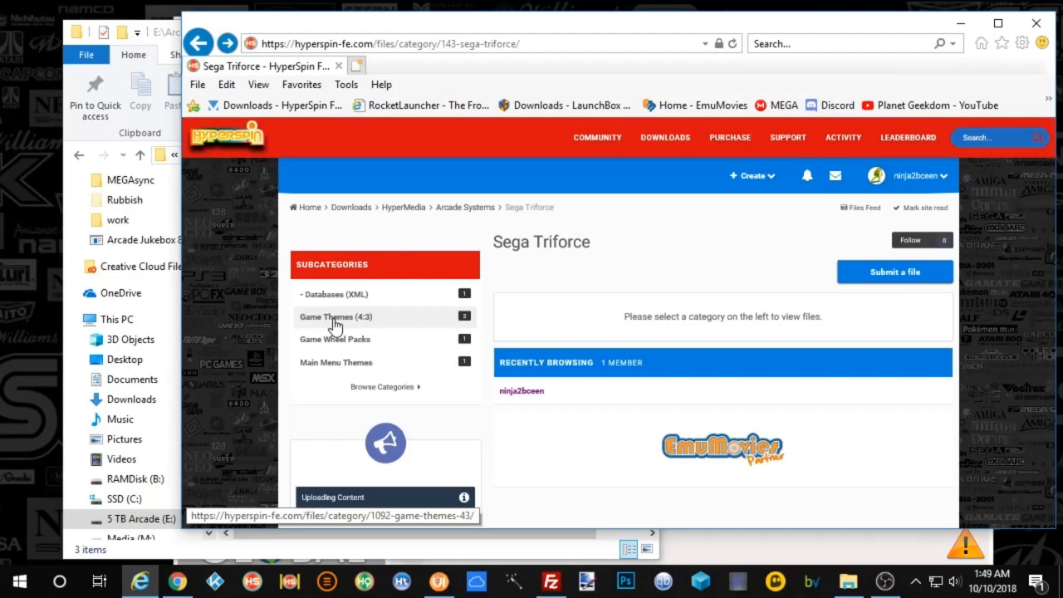
Check the Emulators\Sega Triforce folder and the Game Themes (4:3) files on the HyperSpin site, and return to the Sega Triforce category
{"action": "left_click", "coordinate": [334, 547]}
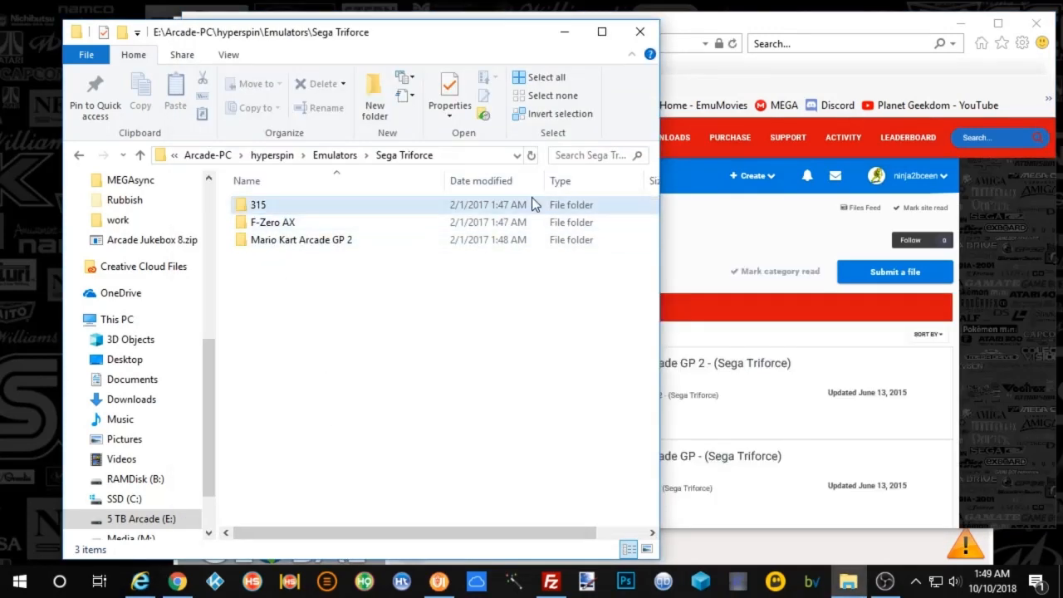
{"action": "left_click", "coordinate": [779, 73]}
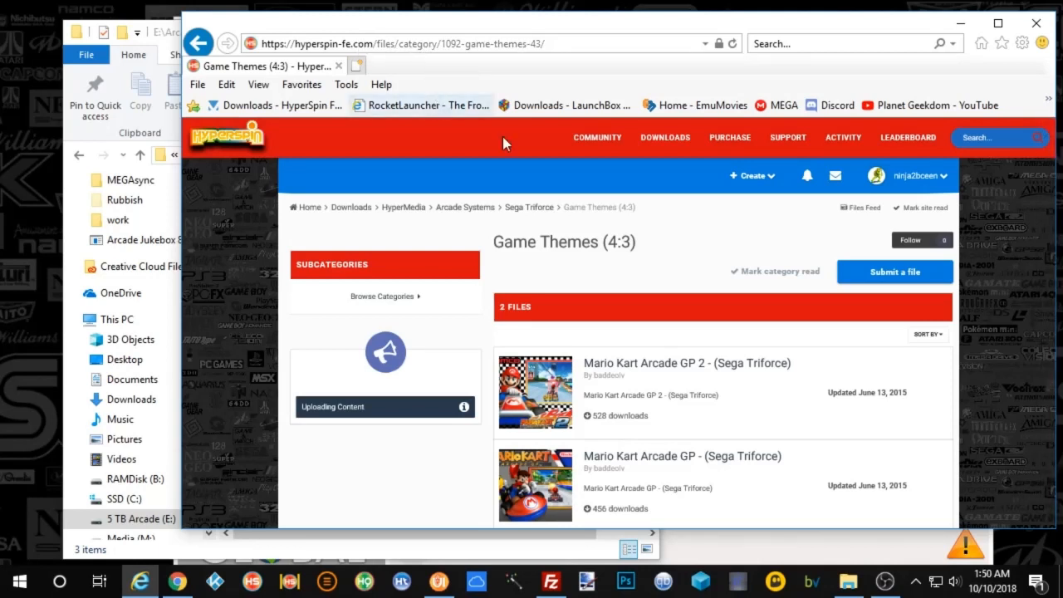
{"action": "scroll", "coordinate": [1048, 297], "scroll_direction": "down", "scroll_amount": 1}
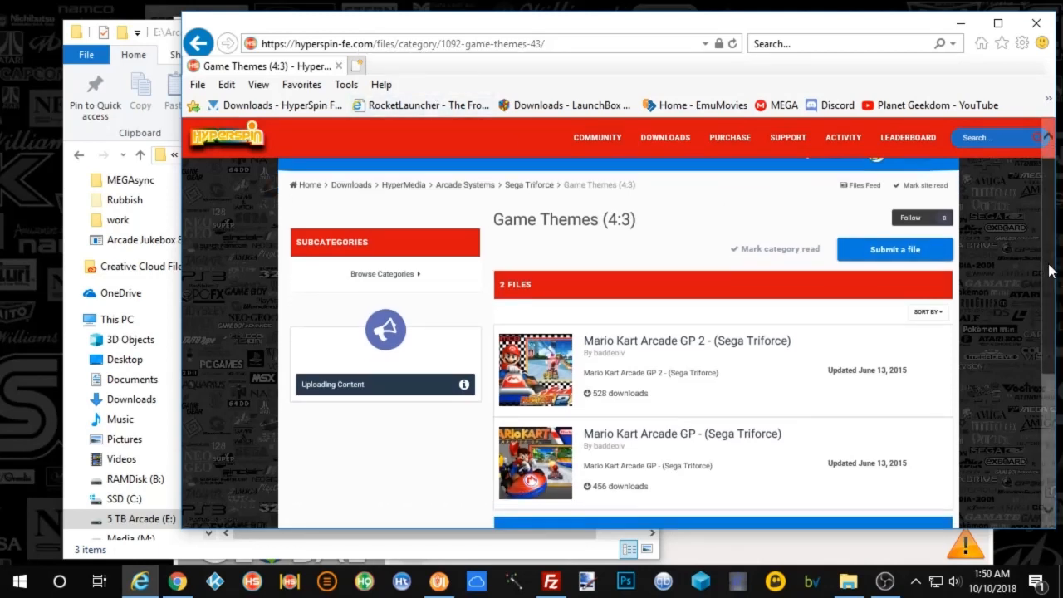
{"action": "scroll", "coordinate": [1048, 274], "scroll_direction": "up", "scroll_amount": 1}
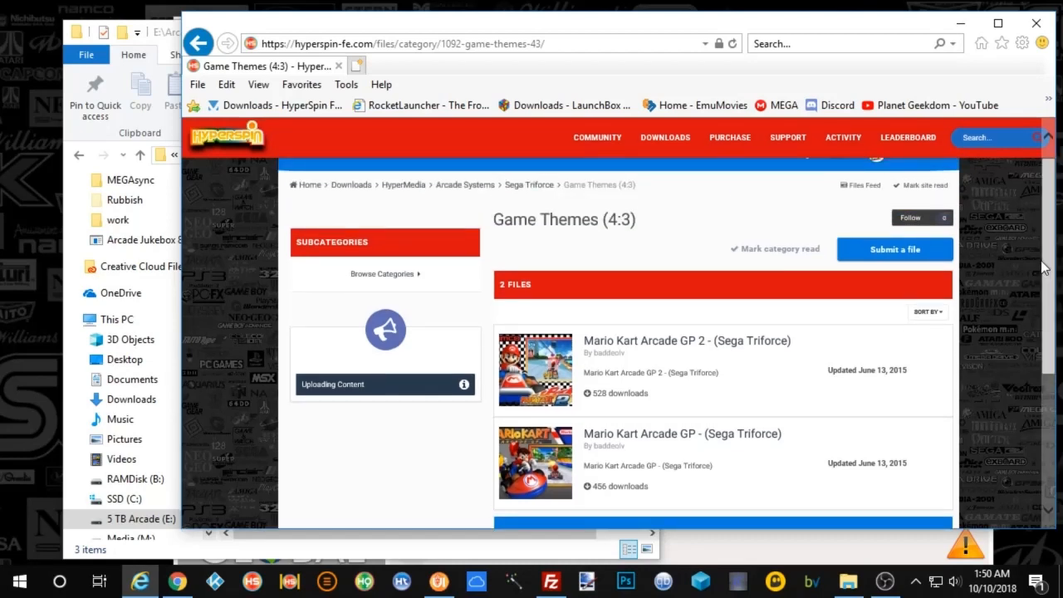
{"action": "left_click", "coordinate": [528, 186]}
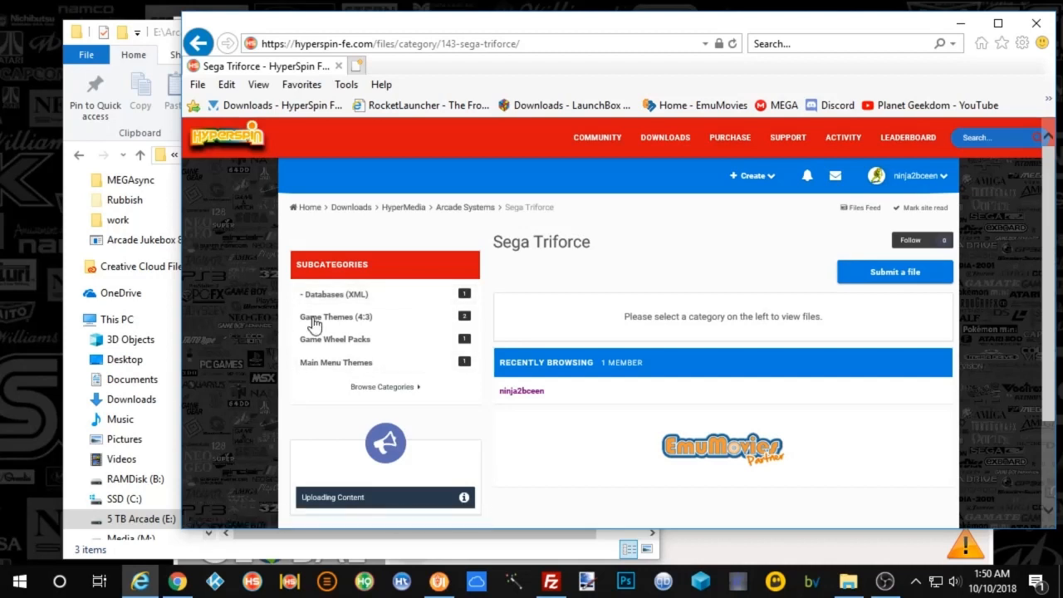
Switch to HyperHQ and open the wheel settings for Sega Triforce
{"action": "left_click", "coordinate": [364, 583]}
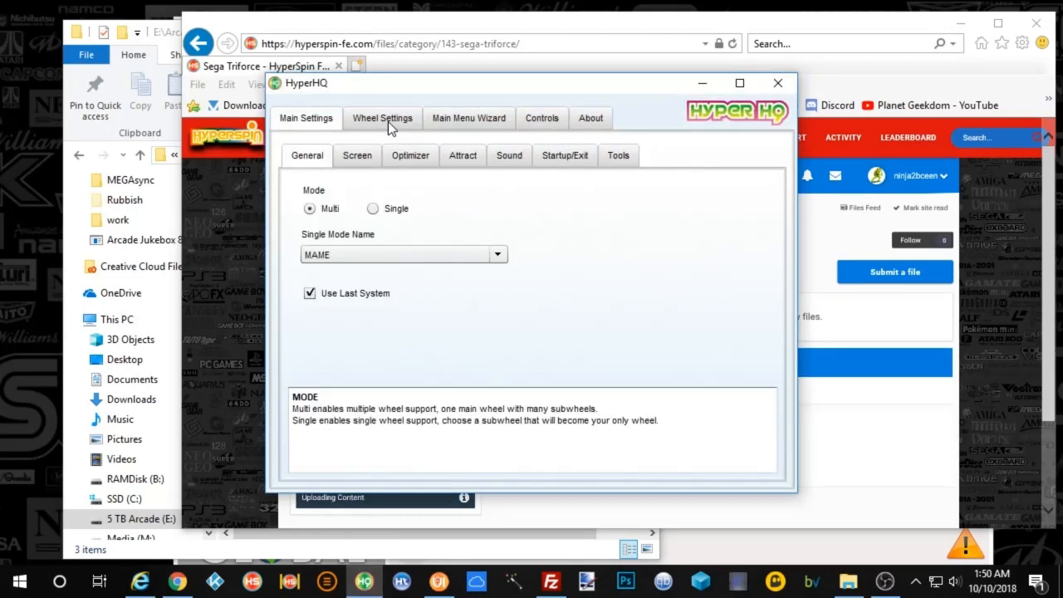
{"action": "left_click", "coordinate": [388, 121]}
{"action": "left_click", "coordinate": [447, 150]}
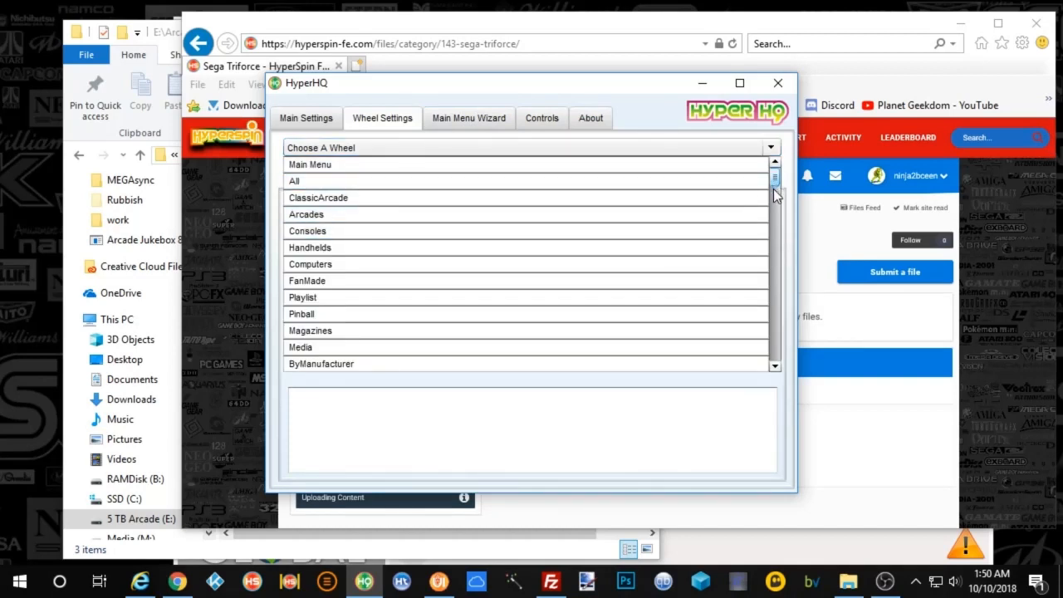
{"action": "left_click_drag", "start_coordinate": [774, 187], "coordinate": [777, 216]}
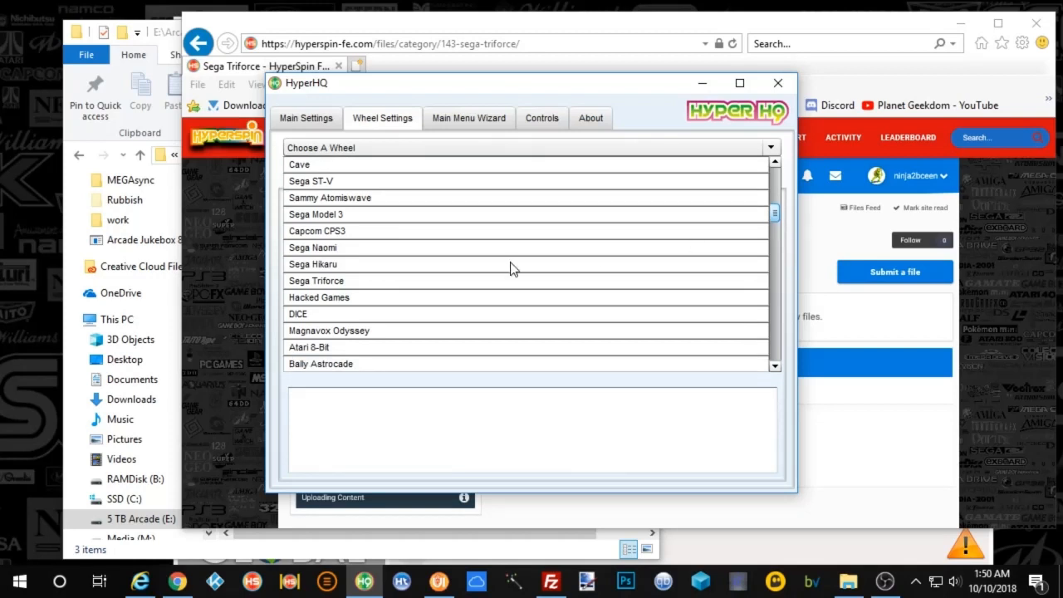
{"action": "left_click", "coordinate": [315, 282]}
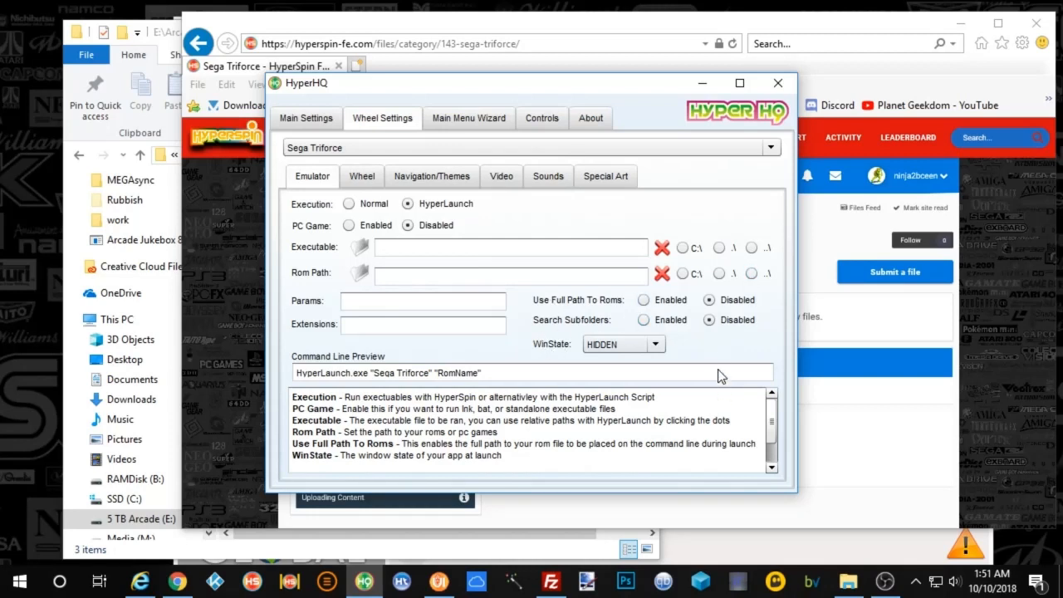
Review the Sega Triforce wheel, navigation and theme, video, sound and special art settings, and close HyperHQ
{"action": "left_click", "coordinate": [356, 183]}
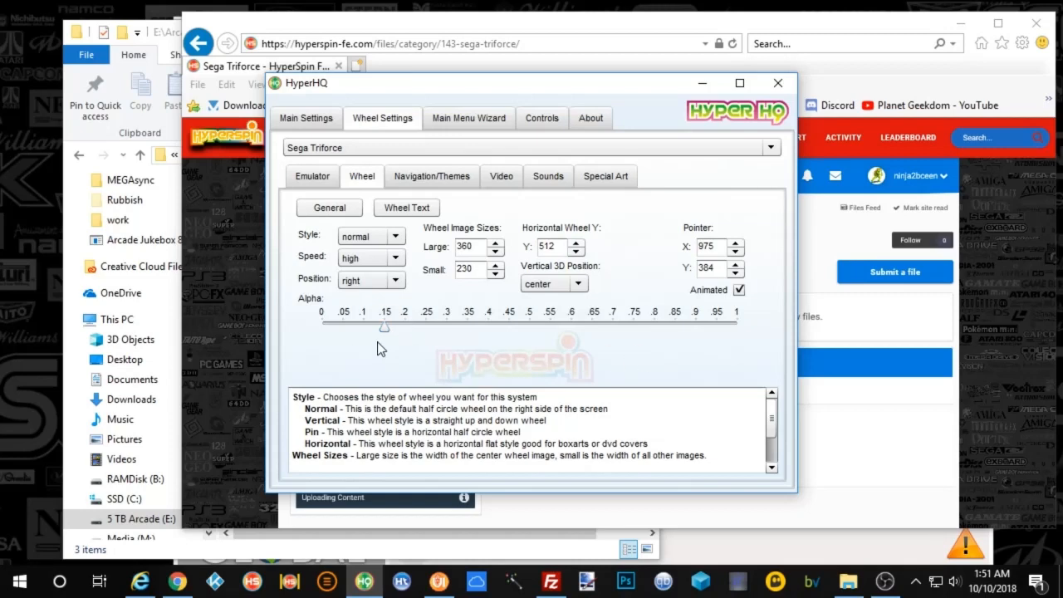
{"action": "left_click", "coordinate": [408, 178]}
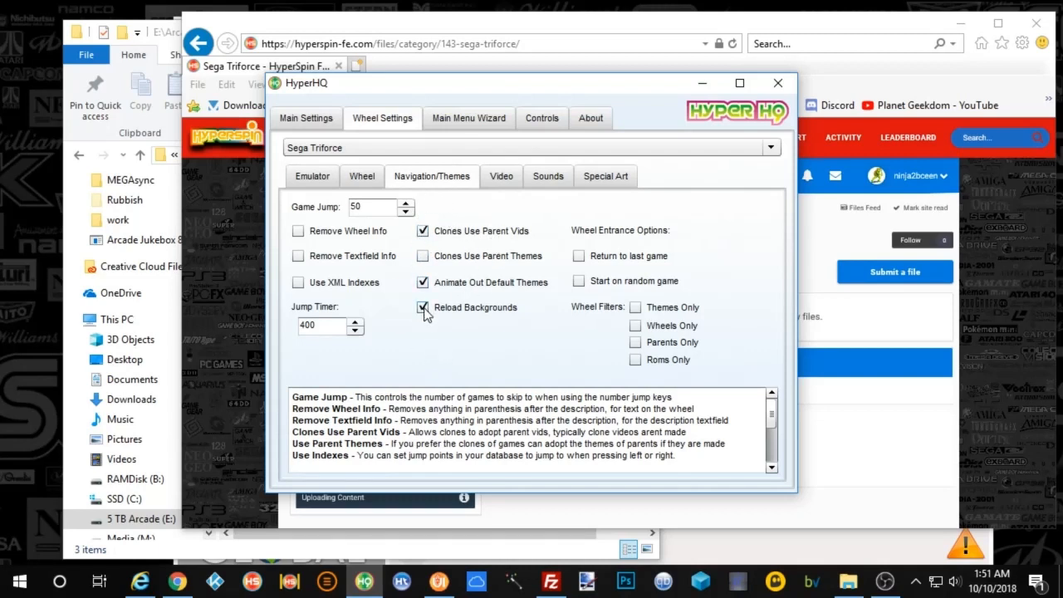
{"action": "left_click", "coordinate": [501, 178]}
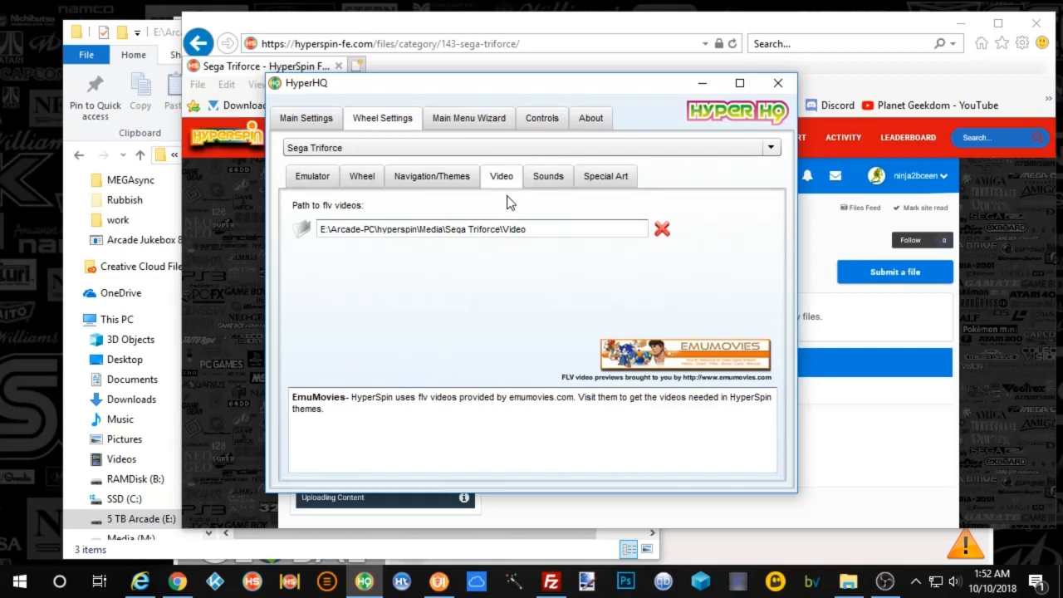
{"action": "left_click", "coordinate": [550, 180]}
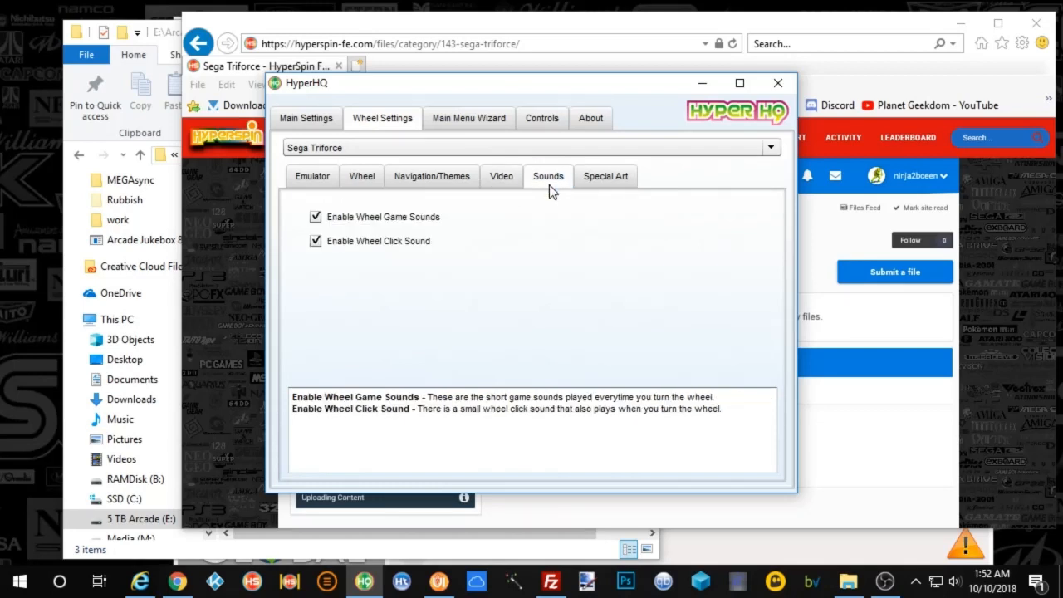
{"action": "left_click", "coordinate": [615, 182]}
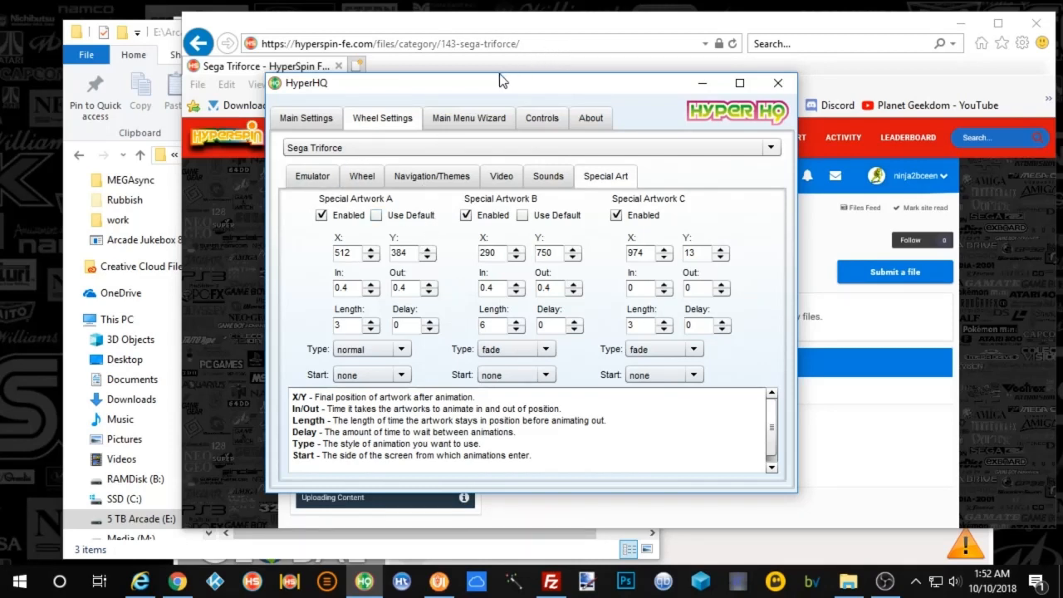
{"action": "left_click", "coordinate": [778, 84]}
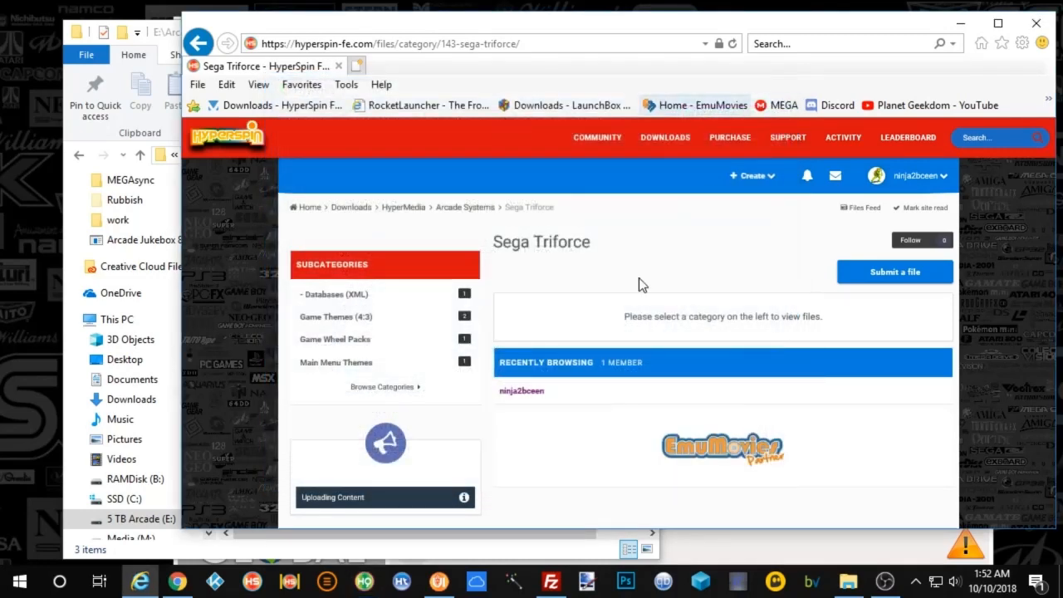
Switch to RocketLauncherUI and inspect the global Dolphin Triforce emulator's path, ROM extensions and module, leaving them as they are
{"action": "left_click", "coordinate": [439, 581]}
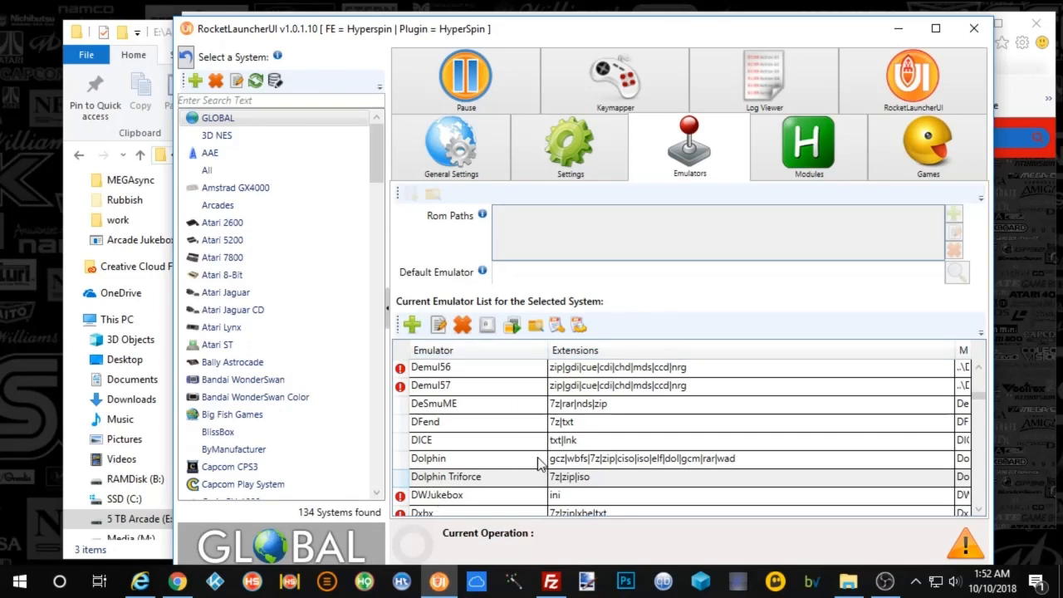
{"action": "left_click", "coordinate": [477, 484]}
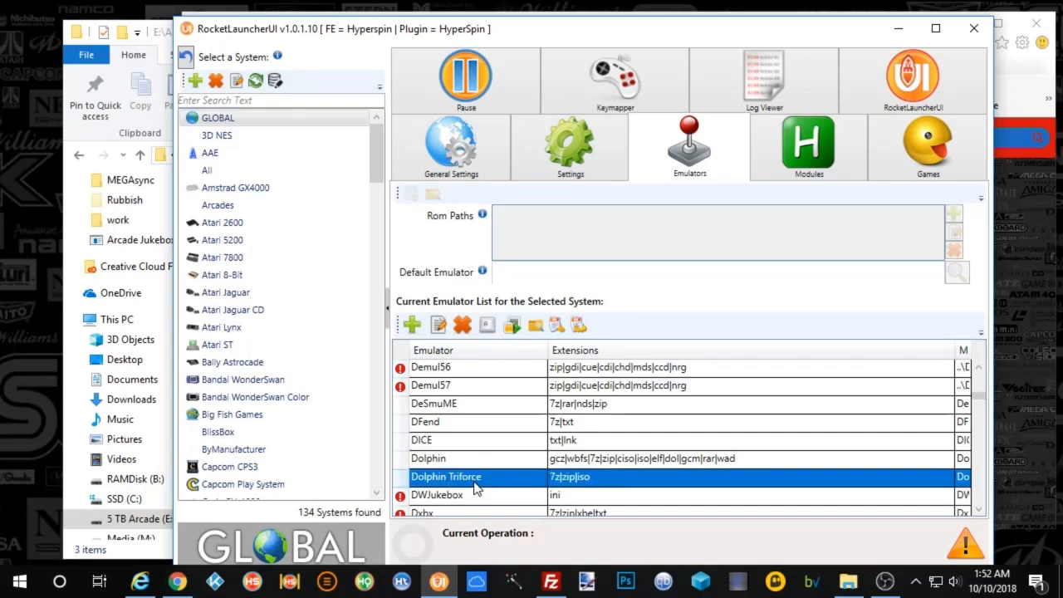
{"action": "double_click", "coordinate": [476, 484]}
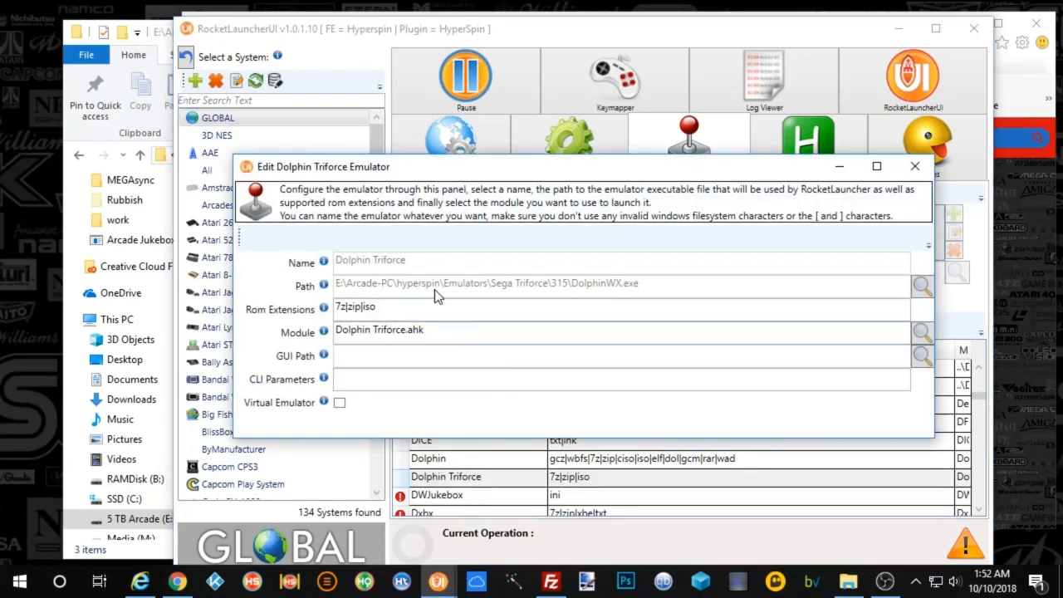
{"action": "mouse_move", "coordinate": [314, 270]}
{"action": "left_click", "coordinate": [917, 168]}
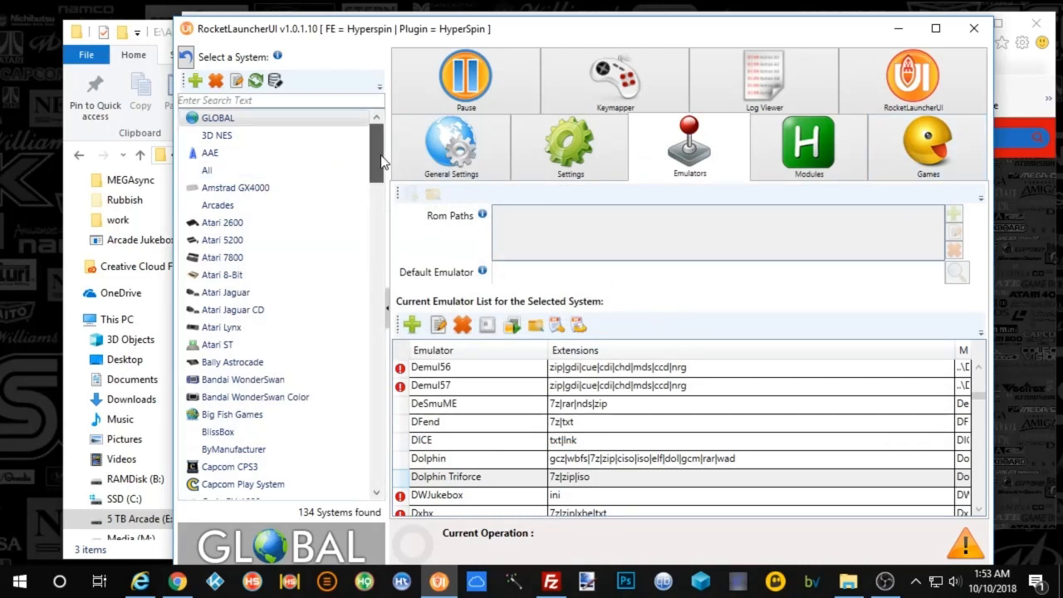
Select the Sega Triforce system in RocketLauncherUI to show its ROM path and emulators
{"action": "left_click_drag", "start_coordinate": [375, 157], "coordinate": [366, 391]}
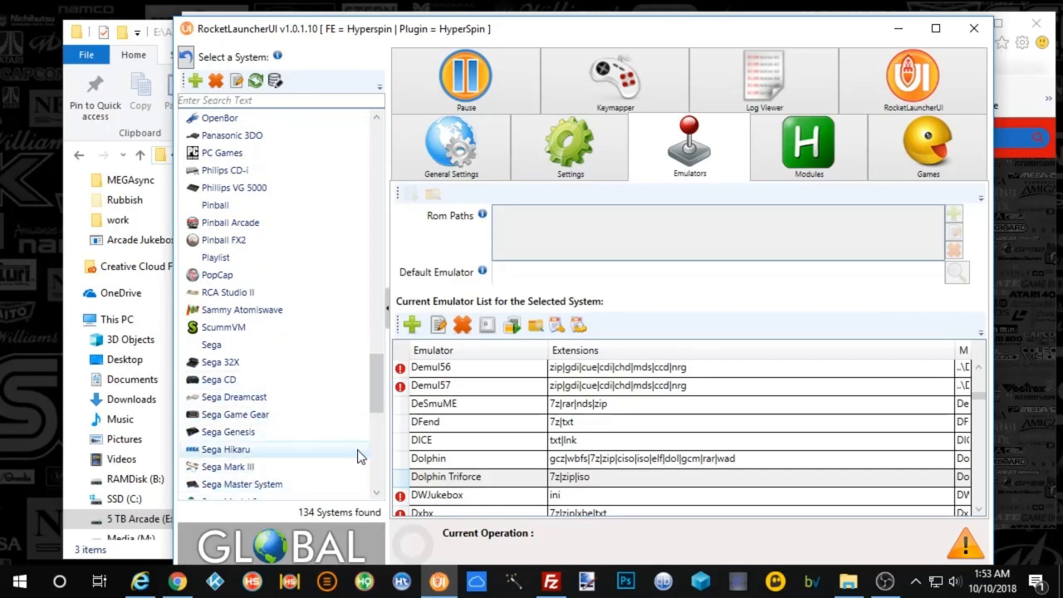
{"action": "left_click_drag", "start_coordinate": [377, 391], "coordinate": [373, 418]}
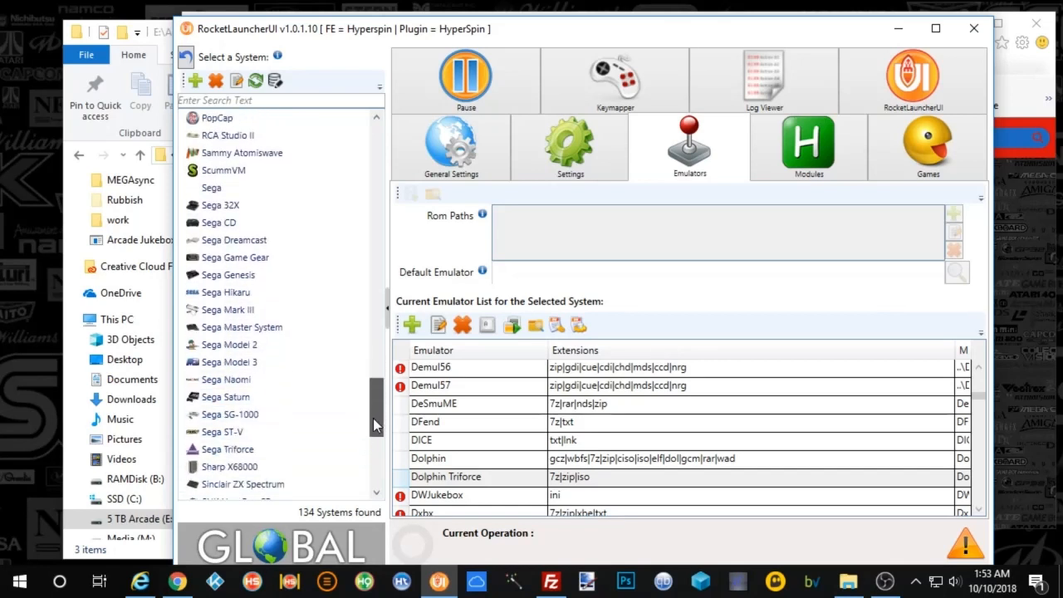
{"action": "left_click", "coordinate": [241, 451]}
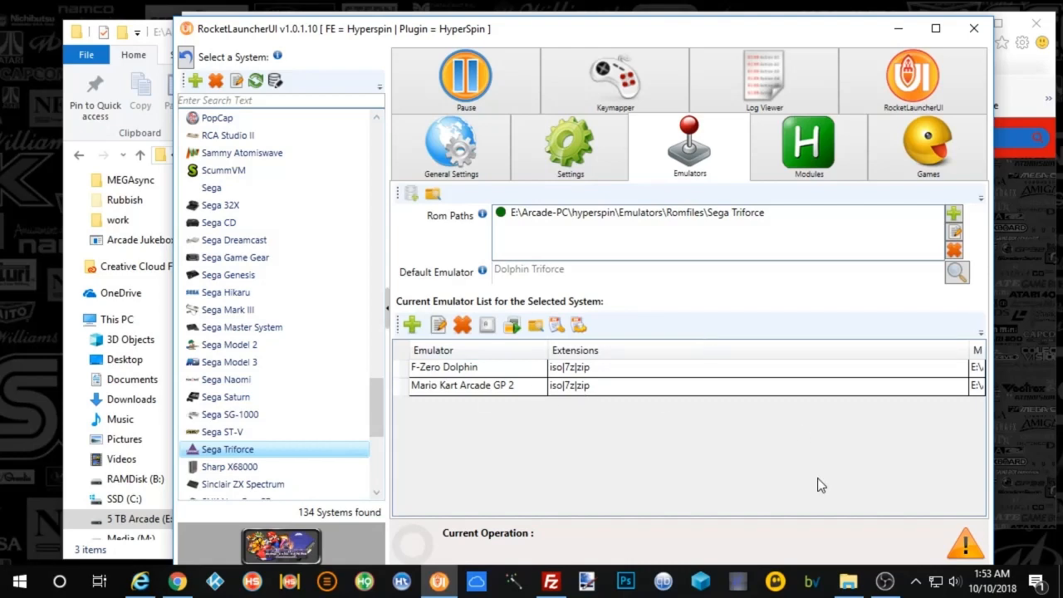
Open the hyperspin\Databases\Sega Triforce folder in a new File Explorer window to check its database files, and minimize the window
{"action": "left_click", "coordinate": [848, 581]}
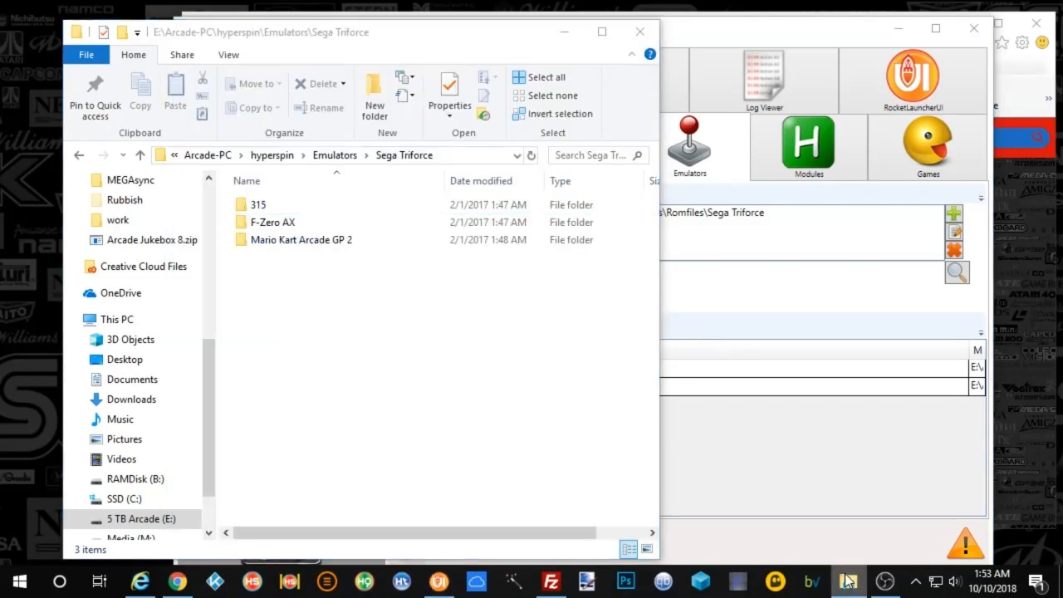
{"action": "right_click", "coordinate": [849, 582]}
{"action": "left_click", "coordinate": [817, 262]}
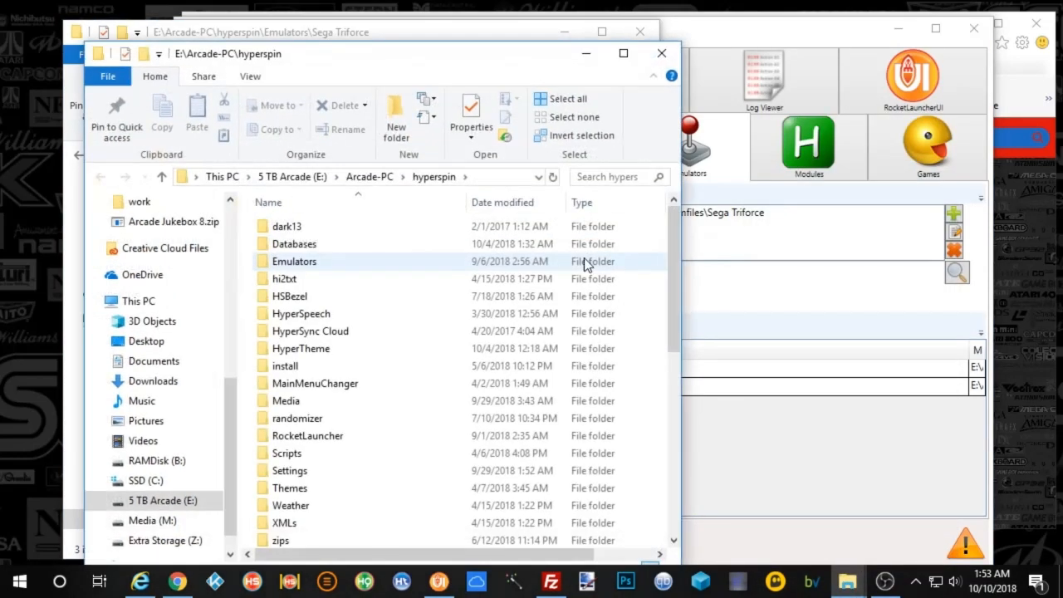
{"action": "double_click", "coordinate": [283, 244]}
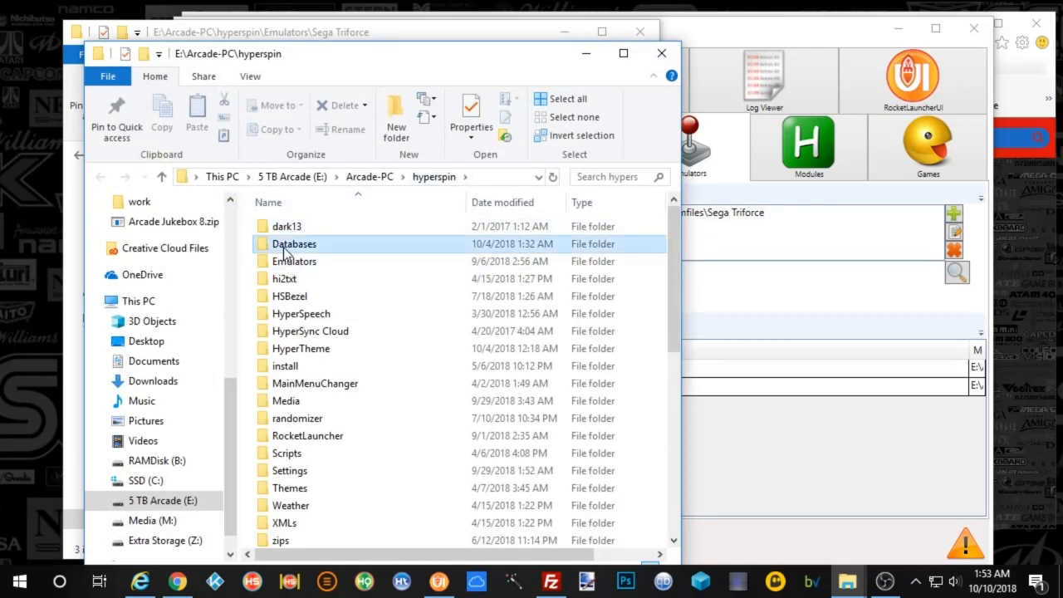
{"action": "scroll", "coordinate": [677, 272], "scroll_direction": "down", "scroll_amount": 8}
{"action": "left_click_drag", "start_coordinate": [677, 272], "coordinate": [641, 457]}
{"action": "left_click", "coordinate": [336, 312]}
{"action": "double_click", "coordinate": [337, 314]}
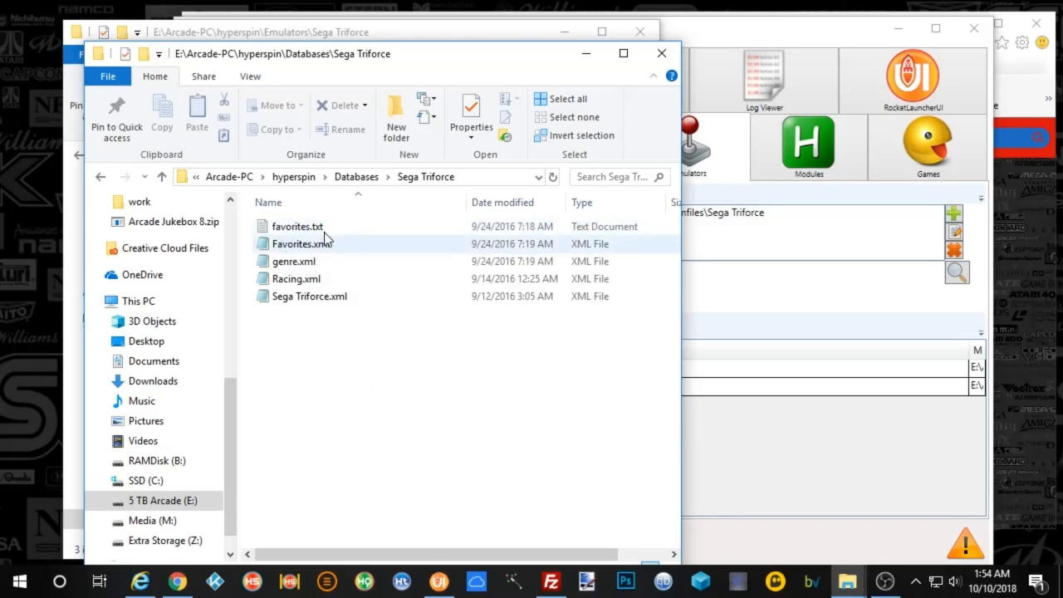
{"action": "left_click", "coordinate": [585, 57]}
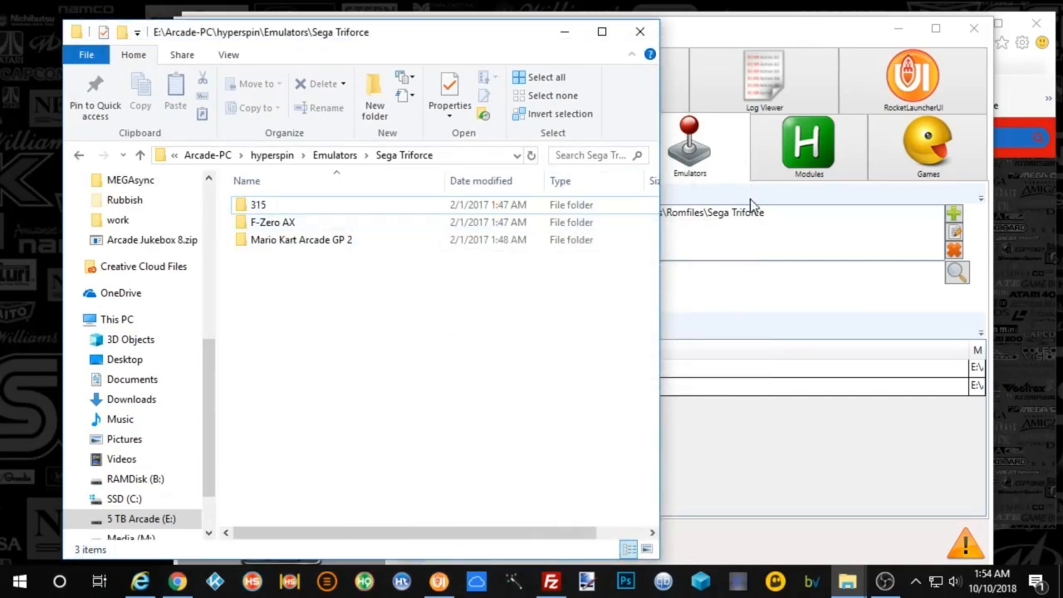
Return to RocketLauncherUI and review the Sega Triforce main, bezel and general fade settings
{"action": "left_click", "coordinate": [732, 297]}
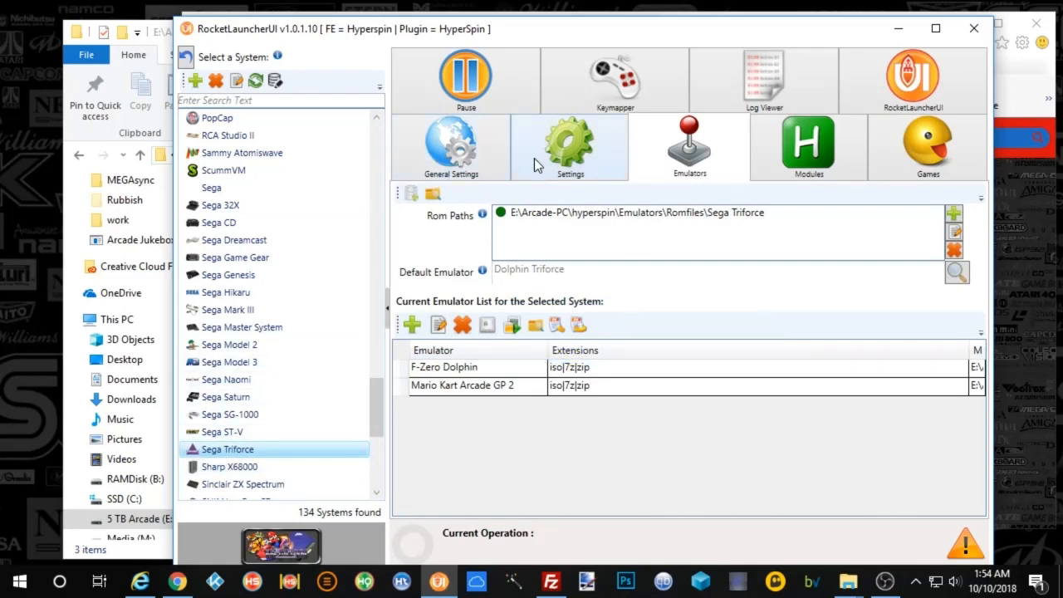
{"action": "left_click", "coordinate": [575, 166]}
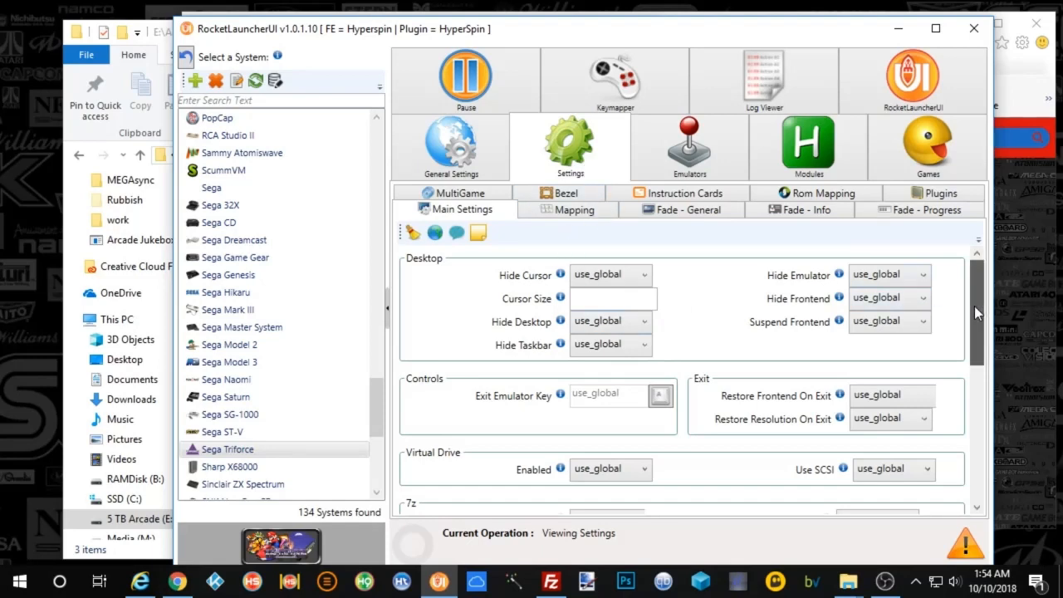
{"action": "left_click_drag", "start_coordinate": [974, 306], "coordinate": [957, 468]}
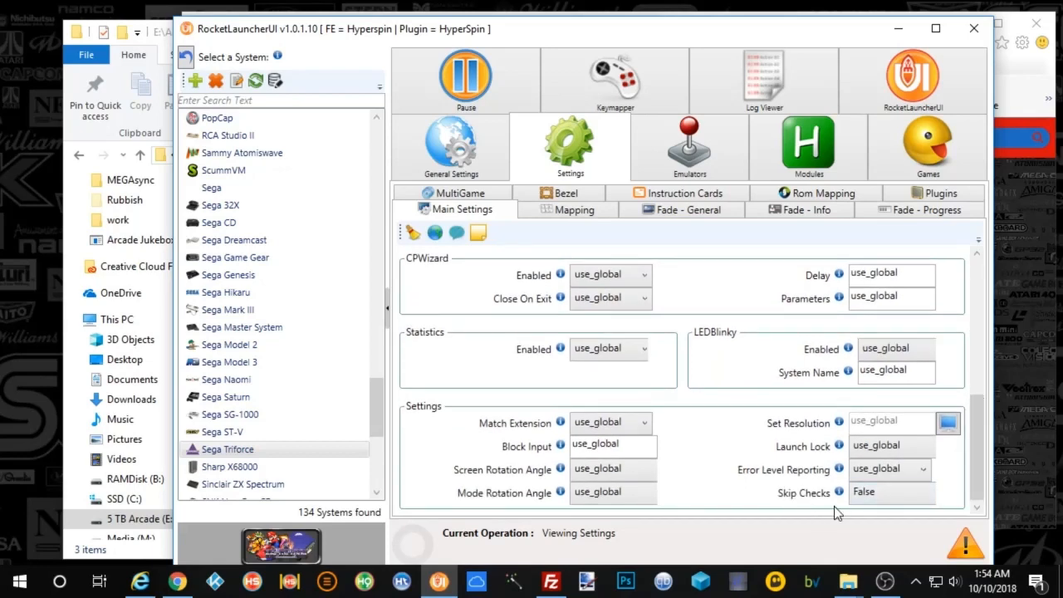
{"action": "mouse_move", "coordinate": [827, 454]}
{"action": "left_click", "coordinate": [570, 199]}
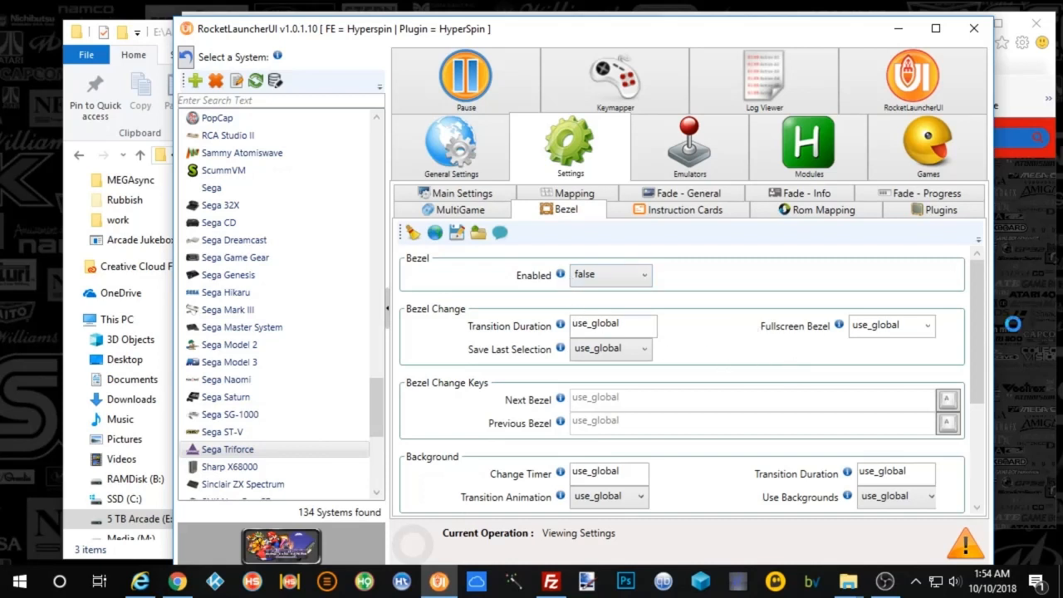
{"action": "left_click_drag", "start_coordinate": [971, 314], "coordinate": [979, 456]}
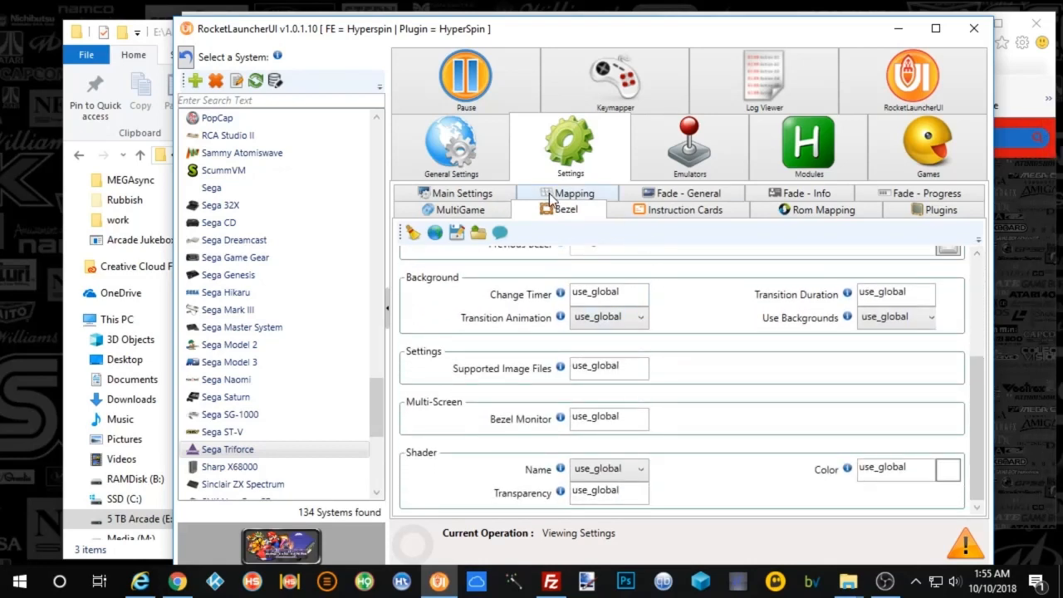
{"action": "left_click", "coordinate": [677, 198]}
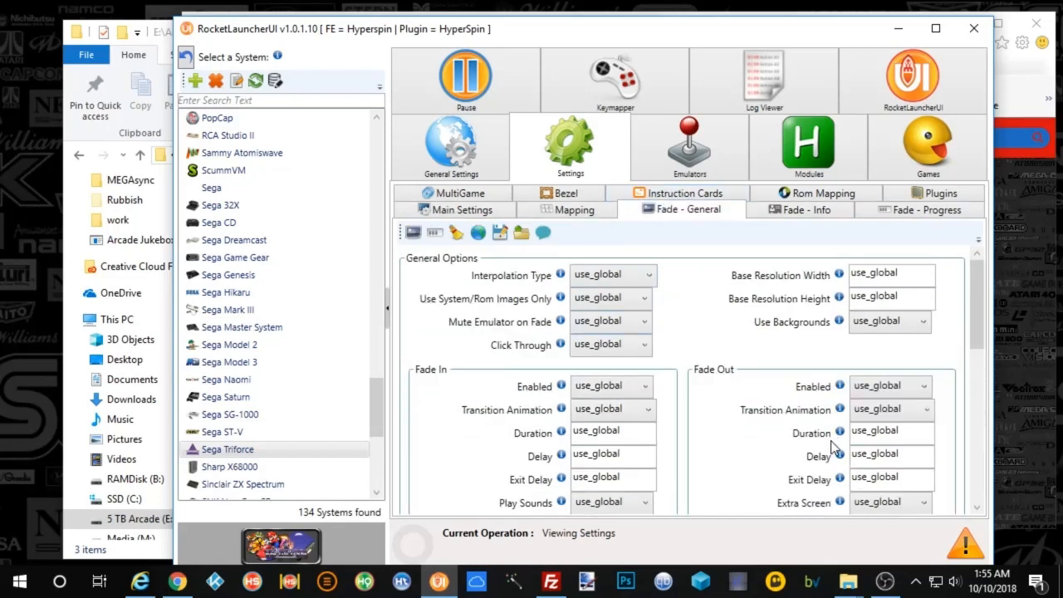
{"action": "mouse_move", "coordinate": [977, 324]}
{"action": "left_mouse_down"}
{"action": "mouse_move", "coordinate": [973, 496]}
{"action": "mouse_move", "coordinate": [973, 329]}
{"action": "left_mouse_up"}
Review the Sega Triforce system's ROM path and the available default emulator choices, leaving the default emulator as it is
{"action": "left_click", "coordinate": [691, 149]}
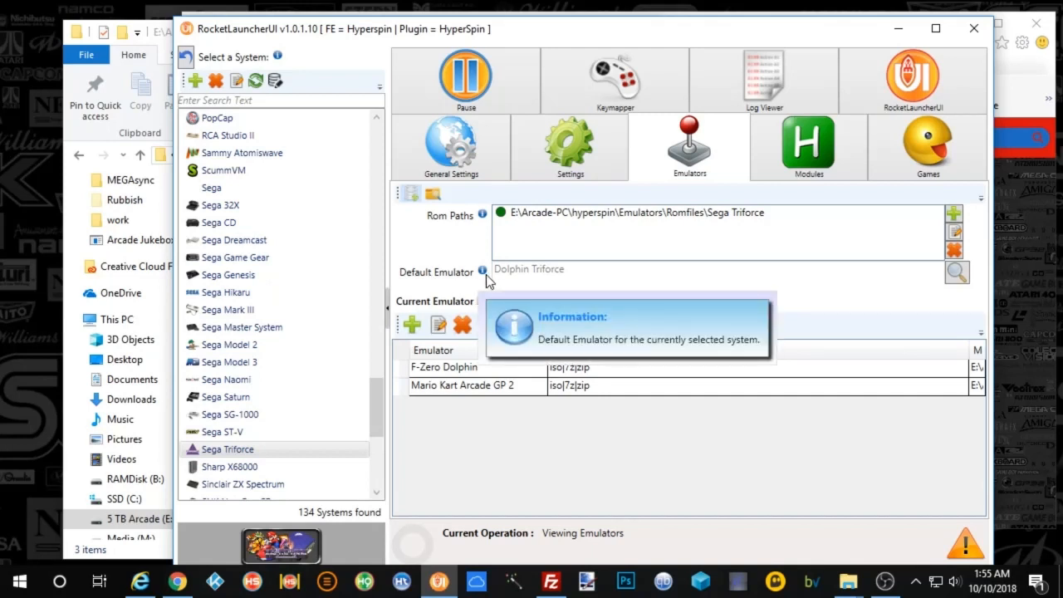
{"action": "left_click", "coordinate": [957, 274]}
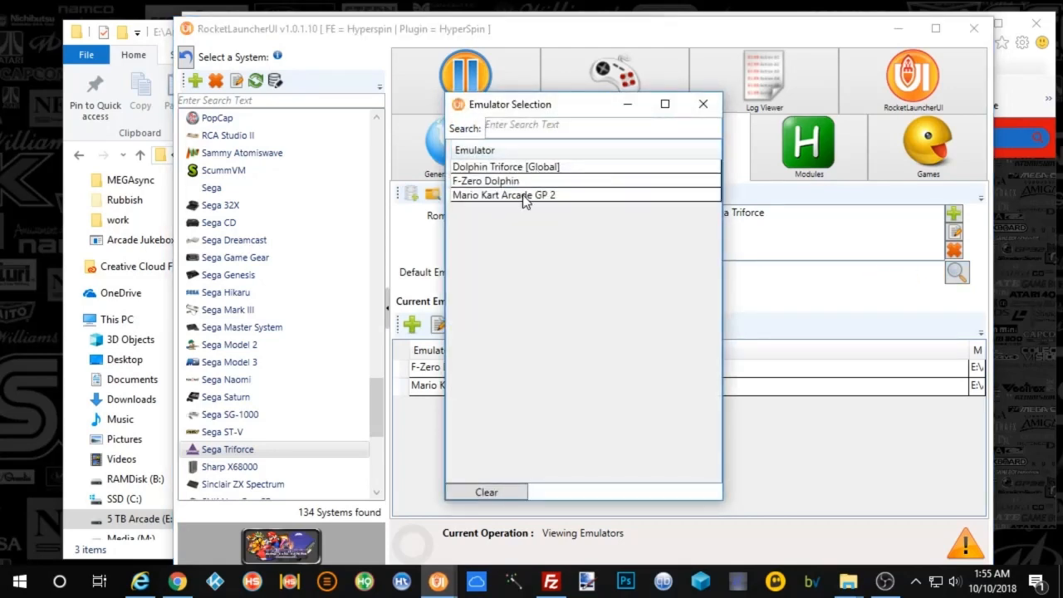
{"action": "left_click", "coordinate": [703, 105]}
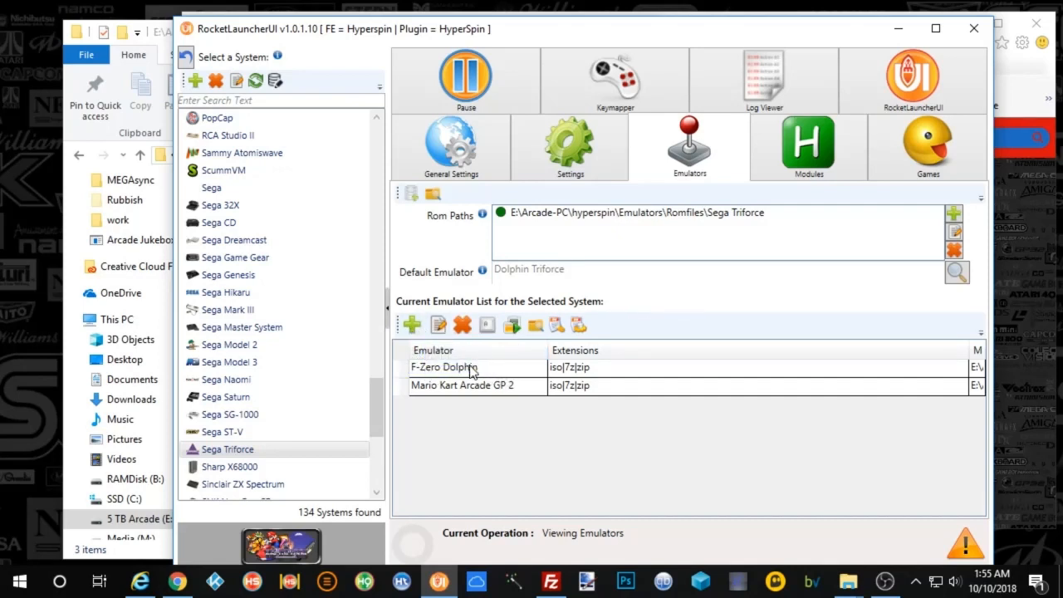
Inspect the F-Zero Dolphin emulator's path, ROM extensions and module, and close its editor without changes
{"action": "left_click", "coordinate": [501, 371]}
{"action": "left_click", "coordinate": [460, 386]}
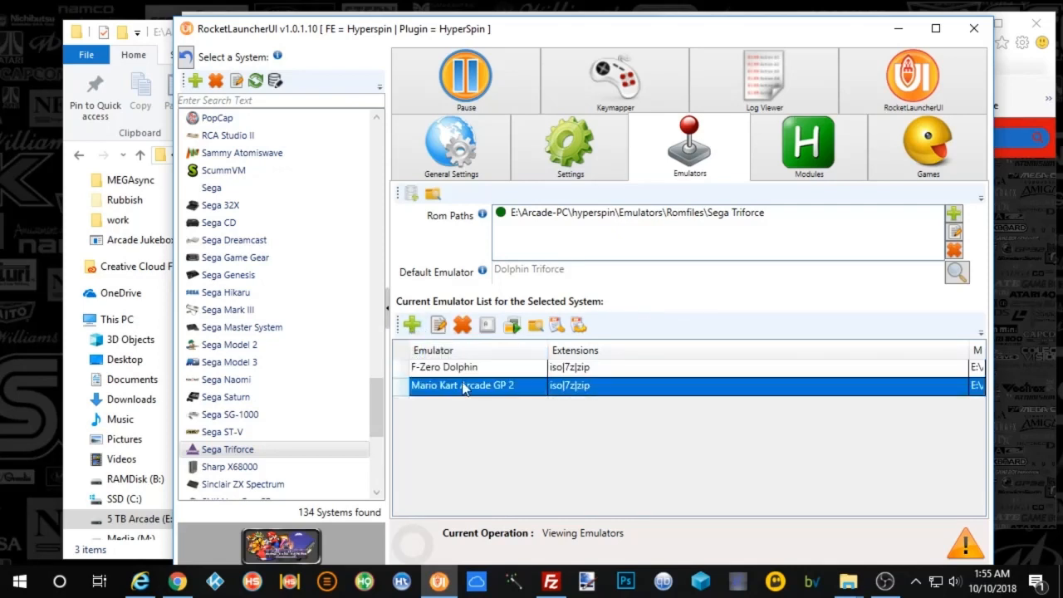
{"action": "left_click", "coordinate": [467, 370]}
{"action": "left_click", "coordinate": [470, 384]}
{"action": "left_click", "coordinate": [501, 372]}
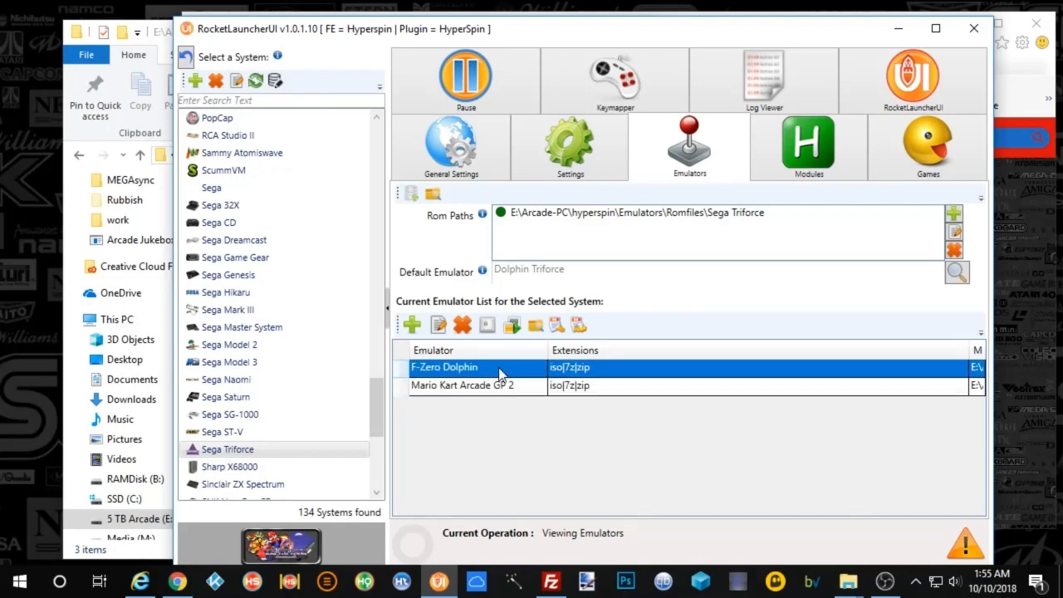
{"action": "double_click", "coordinate": [501, 371]}
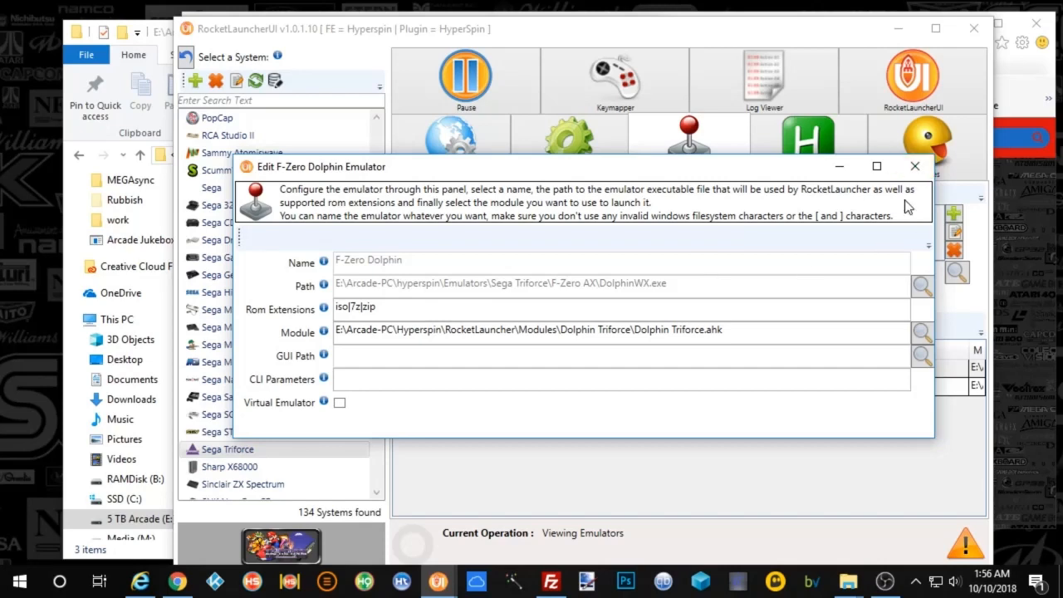
{"action": "left_click", "coordinate": [916, 165]}
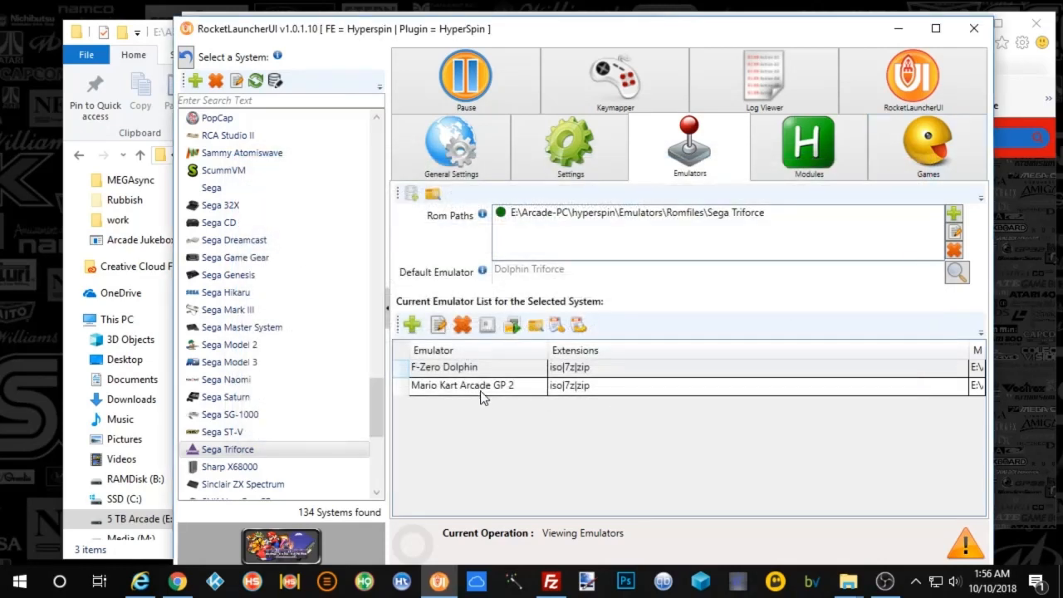
Inspect the Mario Kart Arcade GP 2 emulator's path, ROM extensions and module, and close its editor without changes
{"action": "left_click", "coordinate": [432, 394]}
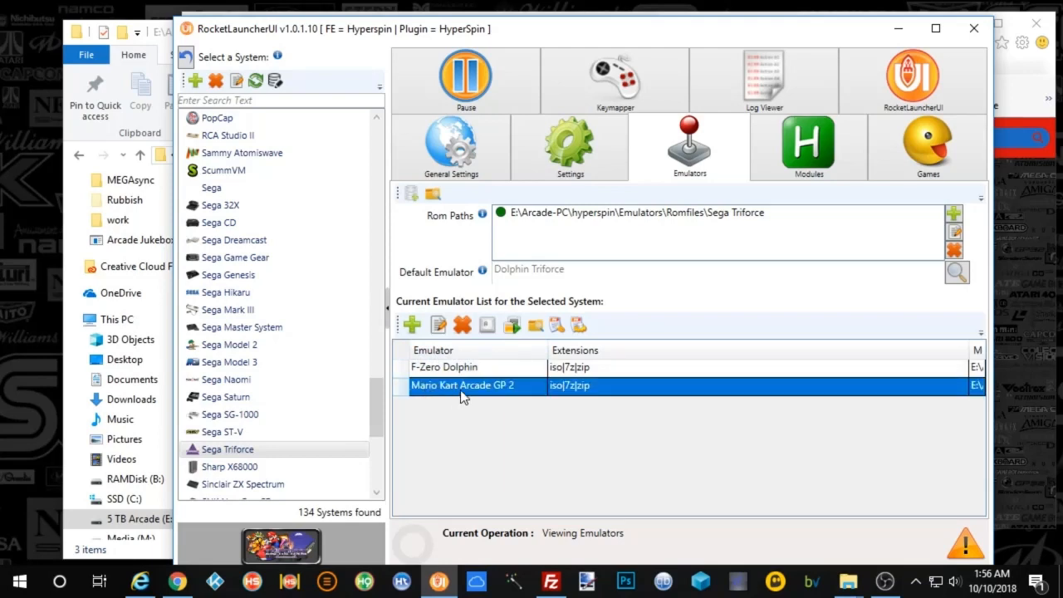
{"action": "double_click", "coordinate": [461, 392]}
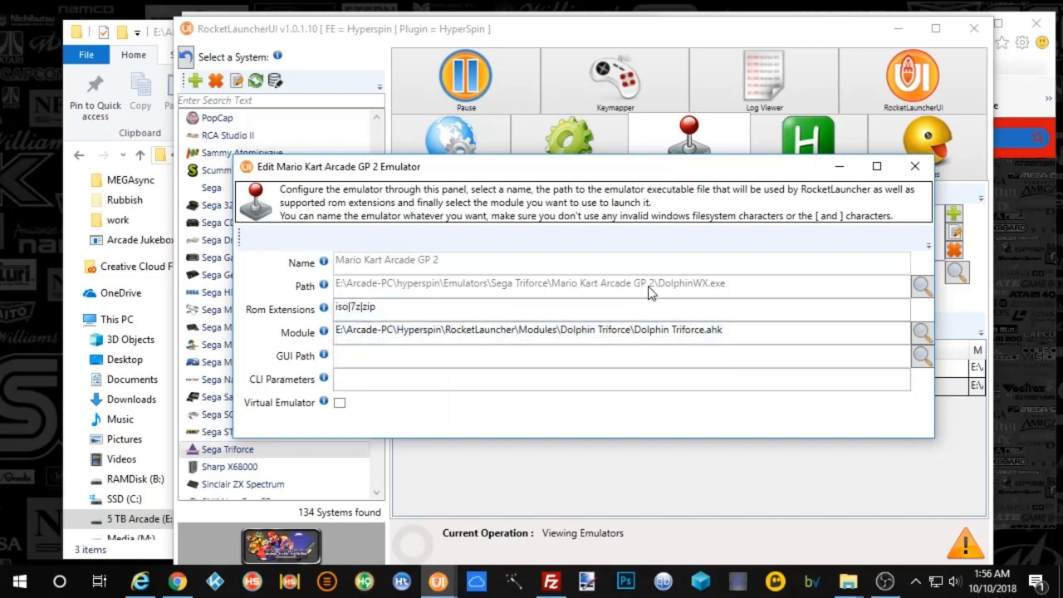
{"action": "mouse_move", "coordinate": [331, 310]}
{"action": "left_click", "coordinate": [914, 167]}
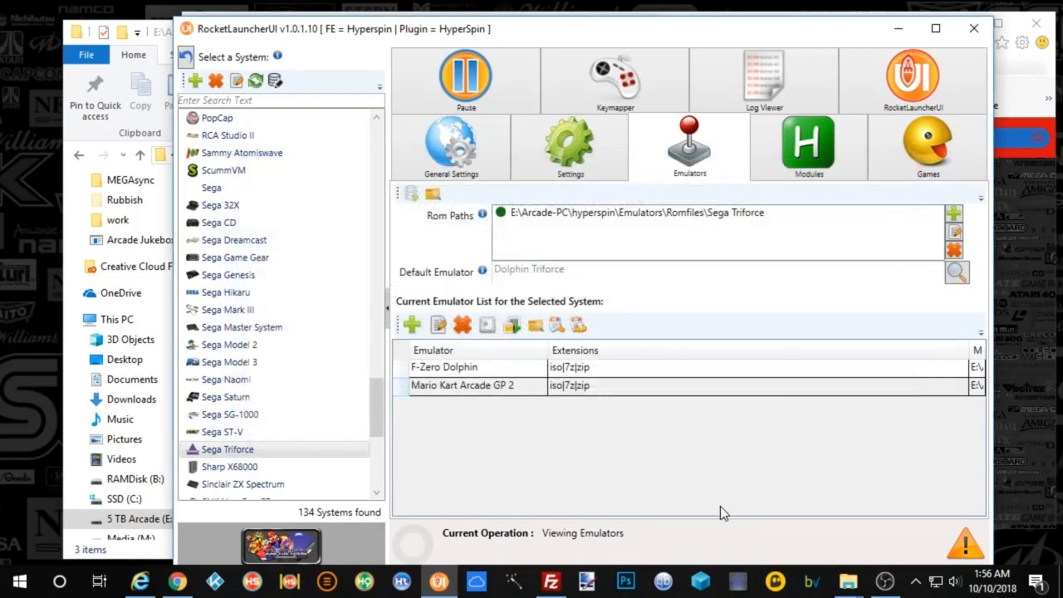
Open the global settings of the Dolphin Triforce.ahk module and show its ROM-specific settings for Sega Triforce
{"action": "left_click", "coordinate": [818, 166]}
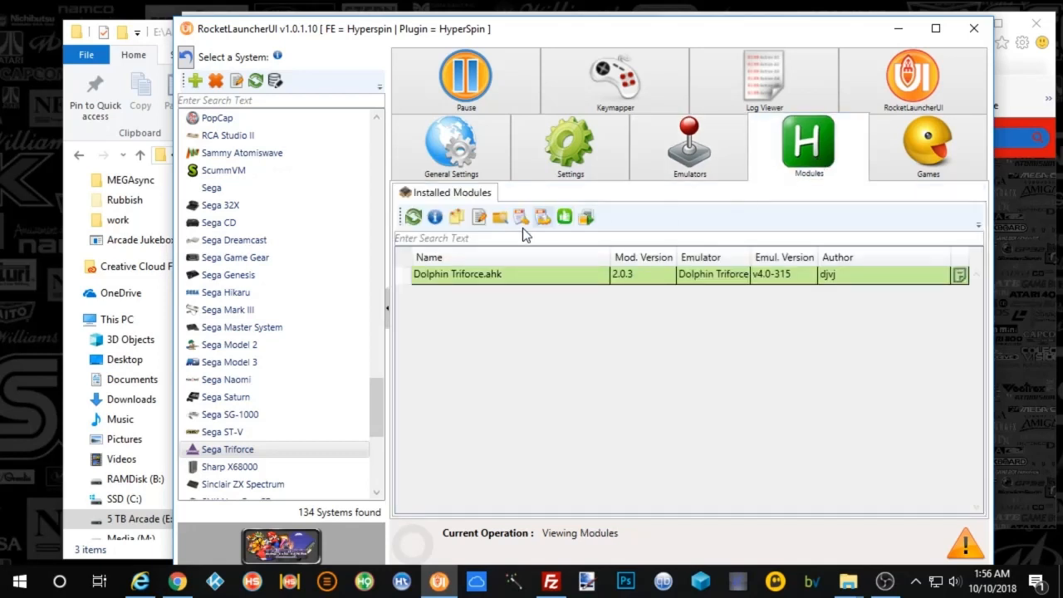
{"action": "left_click", "coordinate": [454, 280]}
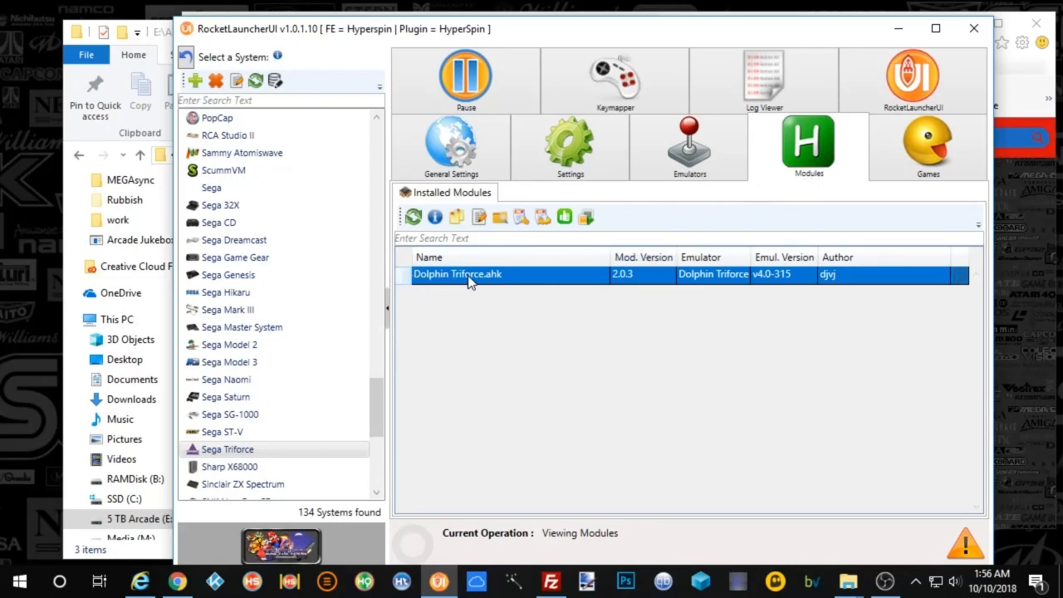
{"action": "left_click", "coordinate": [521, 220]}
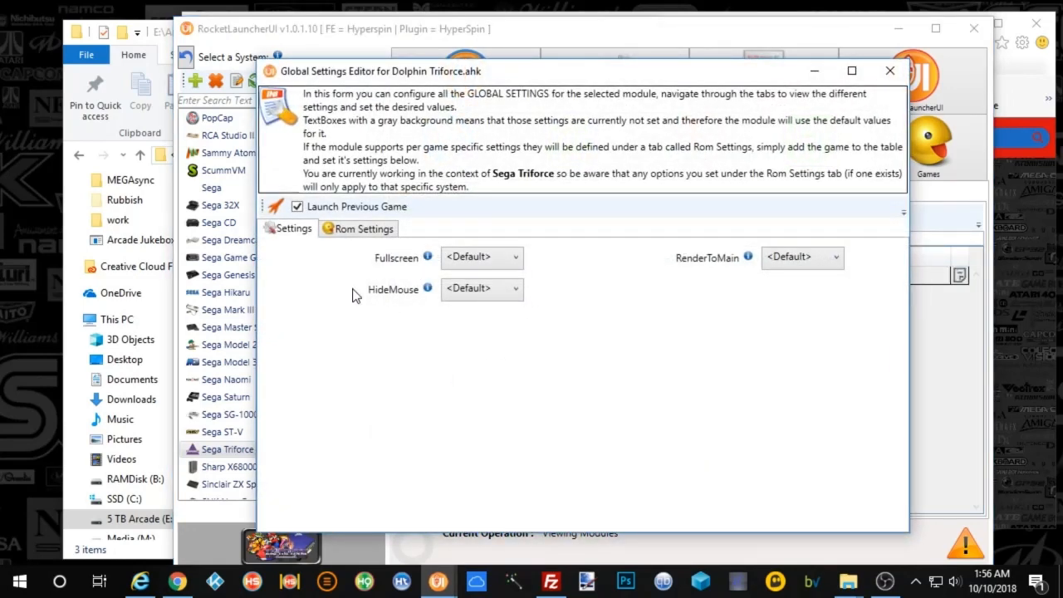
{"action": "left_click", "coordinate": [363, 235]}
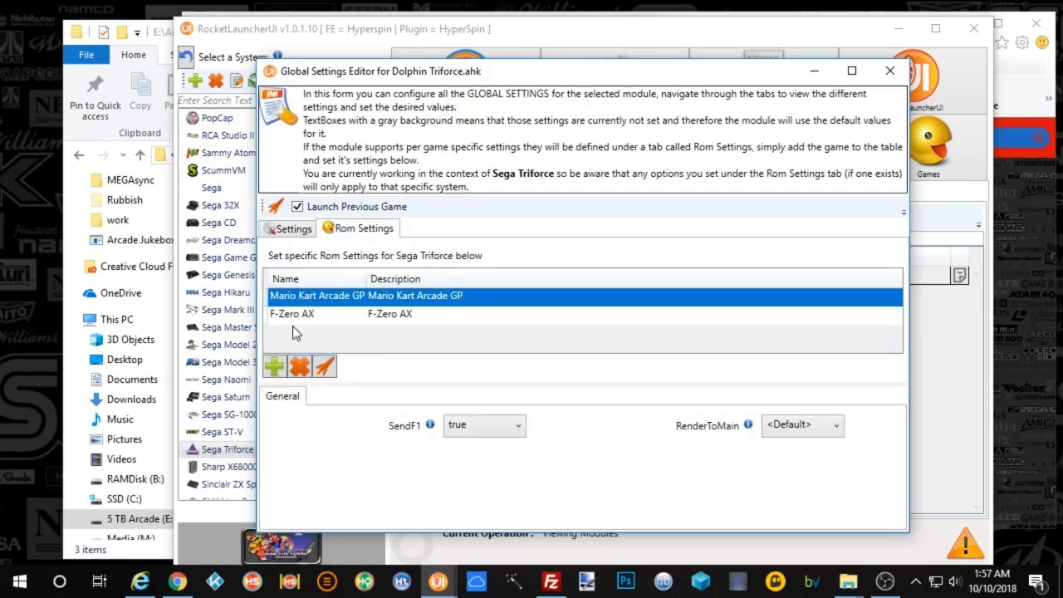
Check which games can be added, and review the ROM-specific settings of Mario Kart Arcade GP and F-Zero AX
{"action": "left_click", "coordinate": [274, 367]}
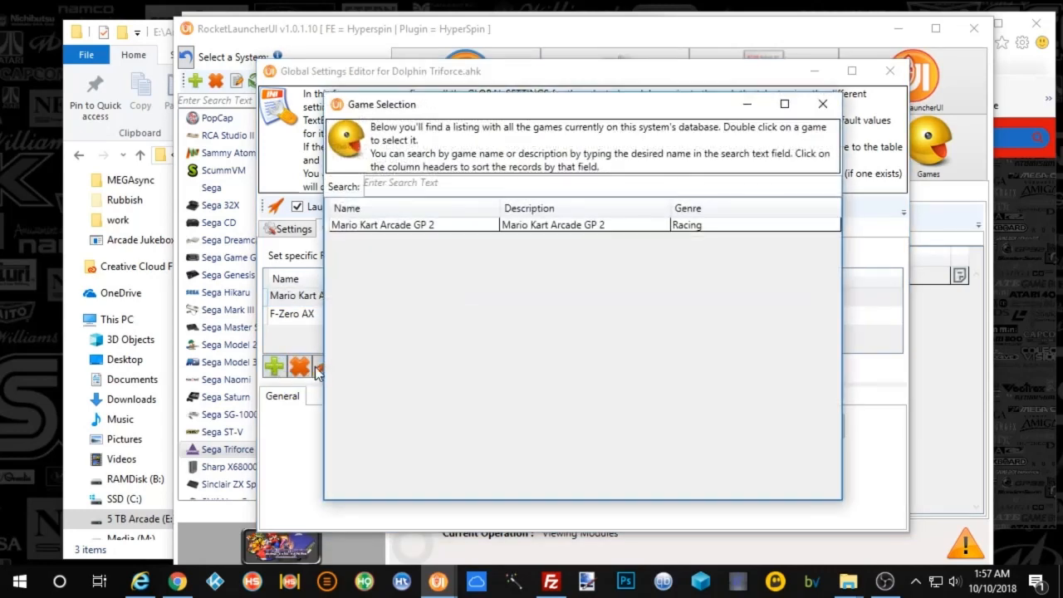
{"action": "left_click_drag", "start_coordinate": [486, 97], "coordinate": [546, 74]}
{"action": "left_click", "coordinate": [881, 80]}
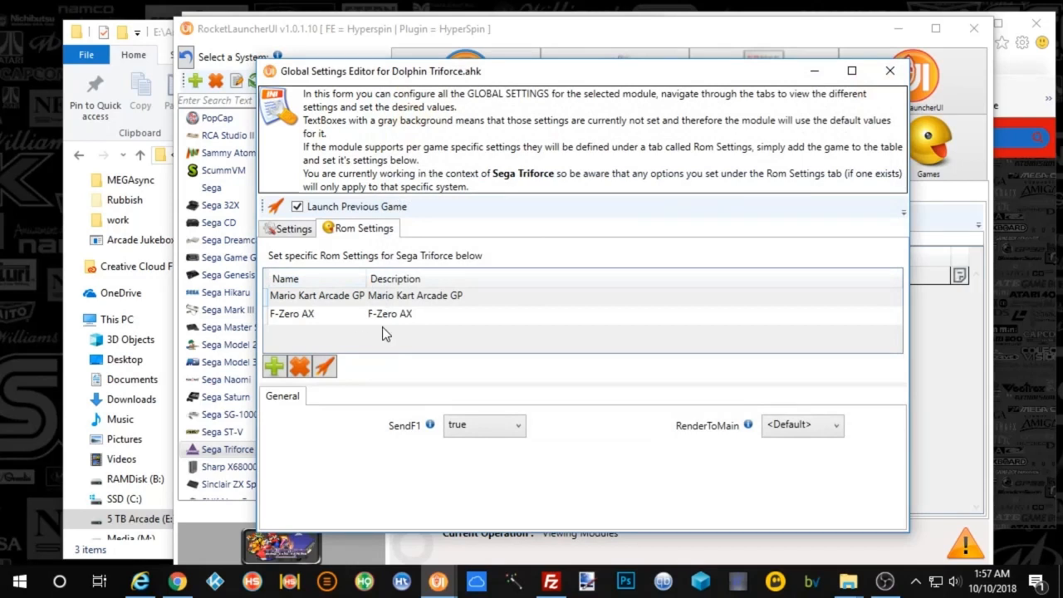
{"action": "left_click", "coordinate": [310, 300]}
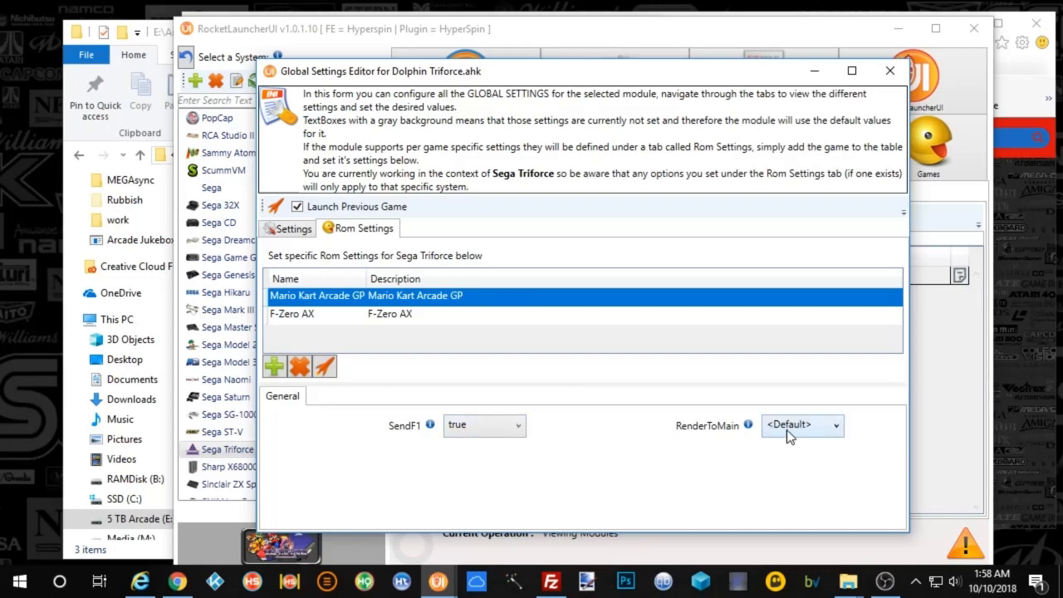
{"action": "left_click", "coordinate": [363, 320]}
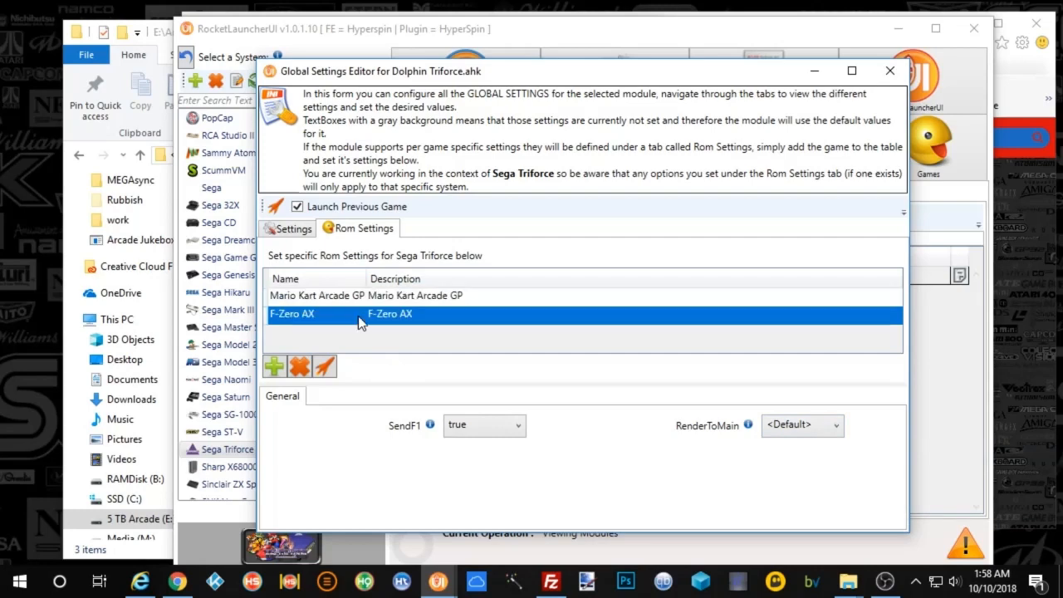
Add Mario Kart Arcade GP 2 to the module's ROM settings with SendF1 set to true, and close the settings editor
{"action": "left_click", "coordinate": [275, 366]}
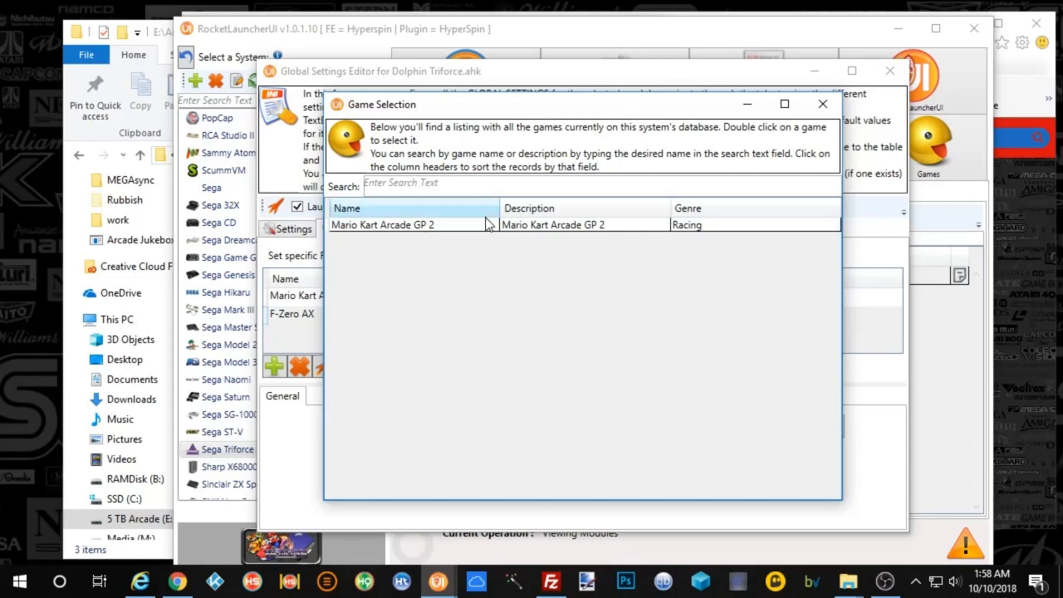
{"action": "double_click", "coordinate": [424, 226]}
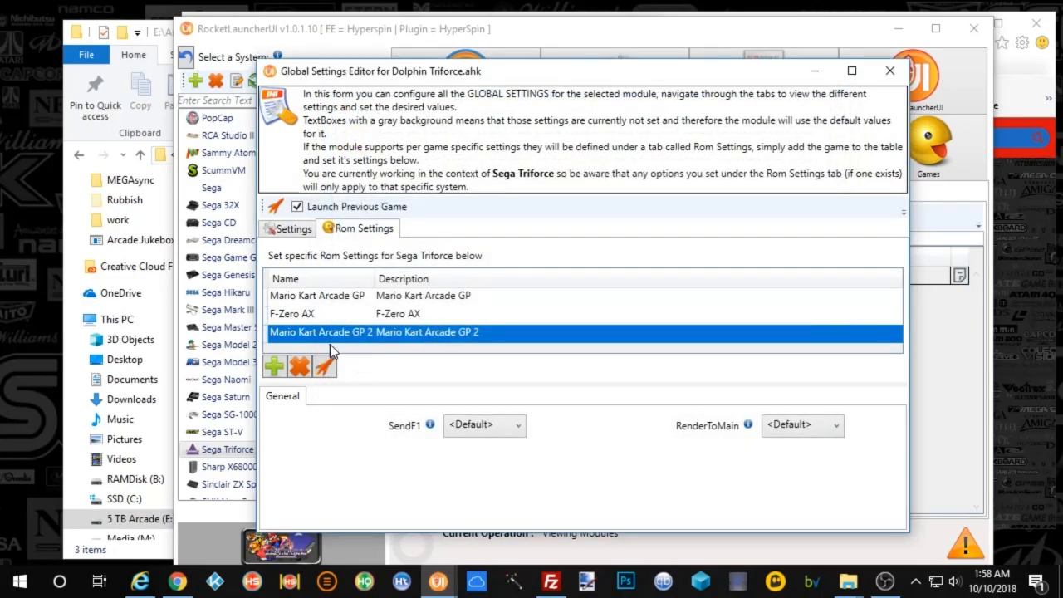
{"action": "left_click", "coordinate": [474, 428]}
{"action": "left_click", "coordinate": [471, 445]}
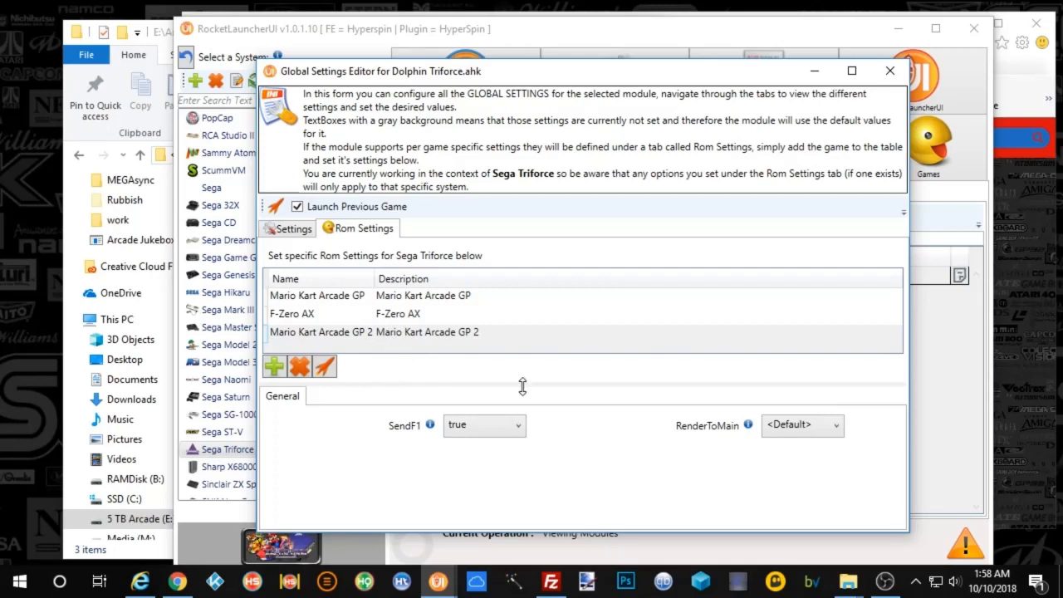
{"action": "left_click", "coordinate": [890, 73]}
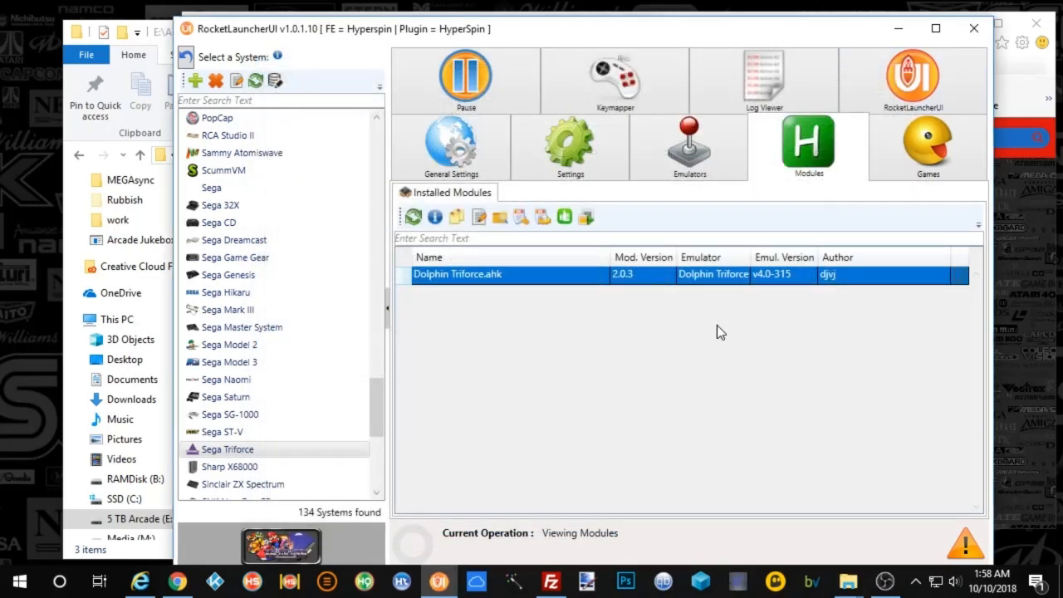
Run a system audit of all the Sega Triforce games
{"action": "left_click", "coordinate": [902, 163]}
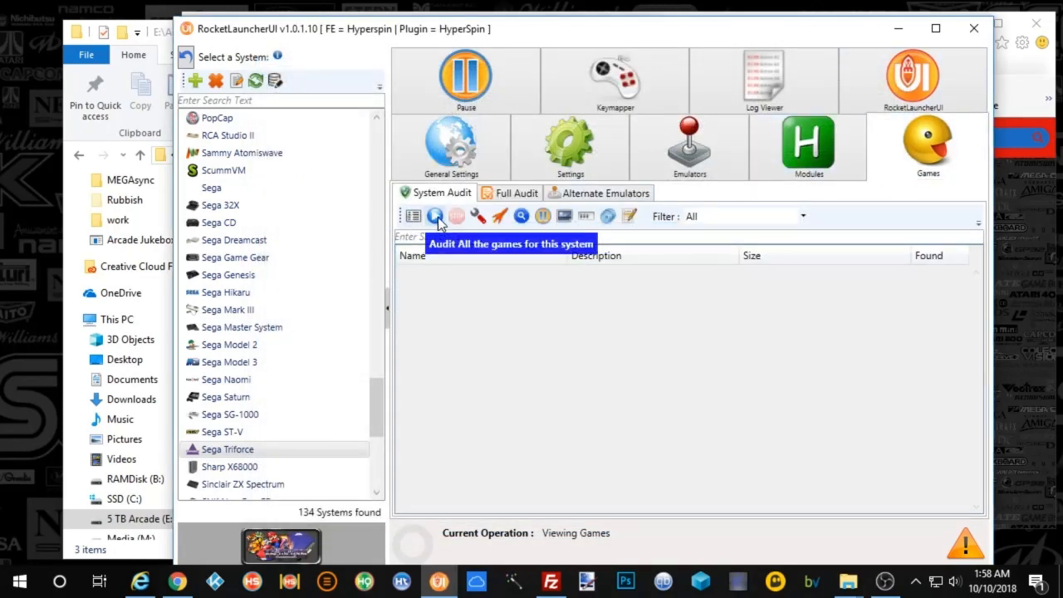
{"action": "left_click", "coordinate": [434, 216]}
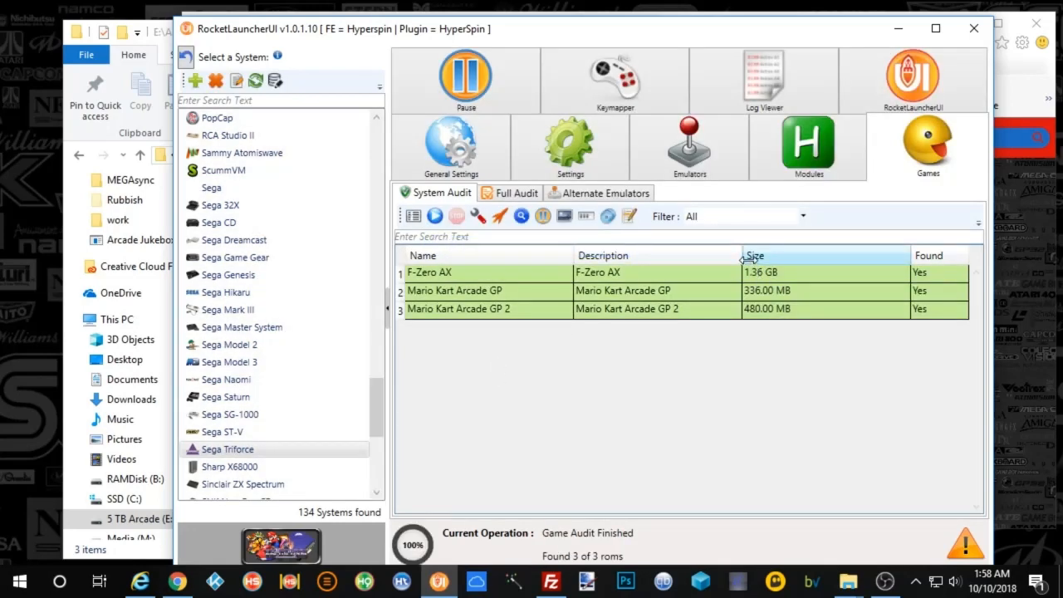
Minimize RocketLauncherUI, switch to FileZilla, and overwrite the existing Readme.txt on the server with the queued upload
{"action": "left_click", "coordinate": [898, 29]}
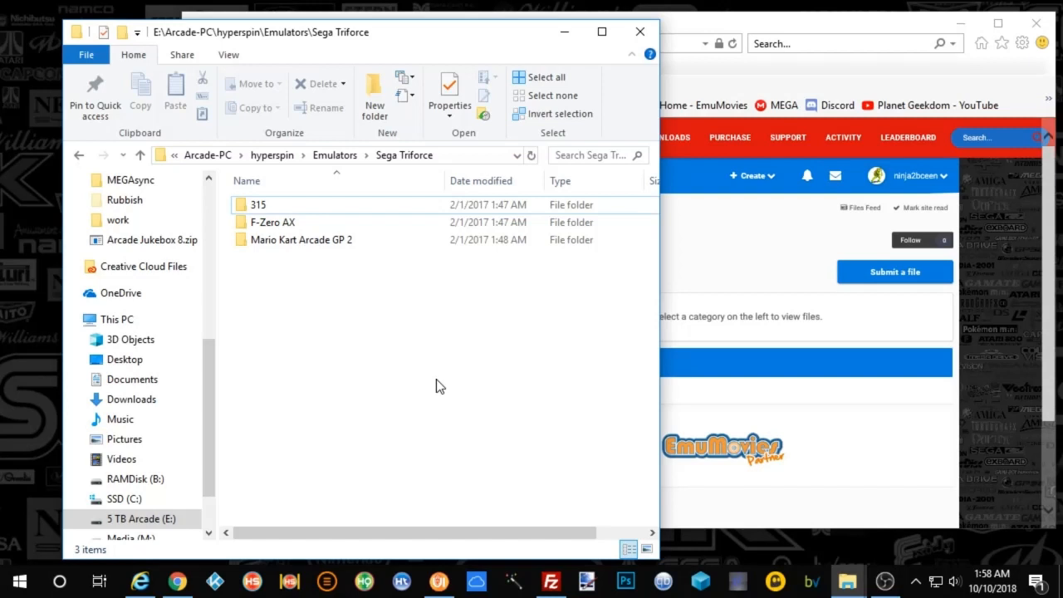
{"action": "left_click_drag", "start_coordinate": [327, 33], "coordinate": [562, 36]}
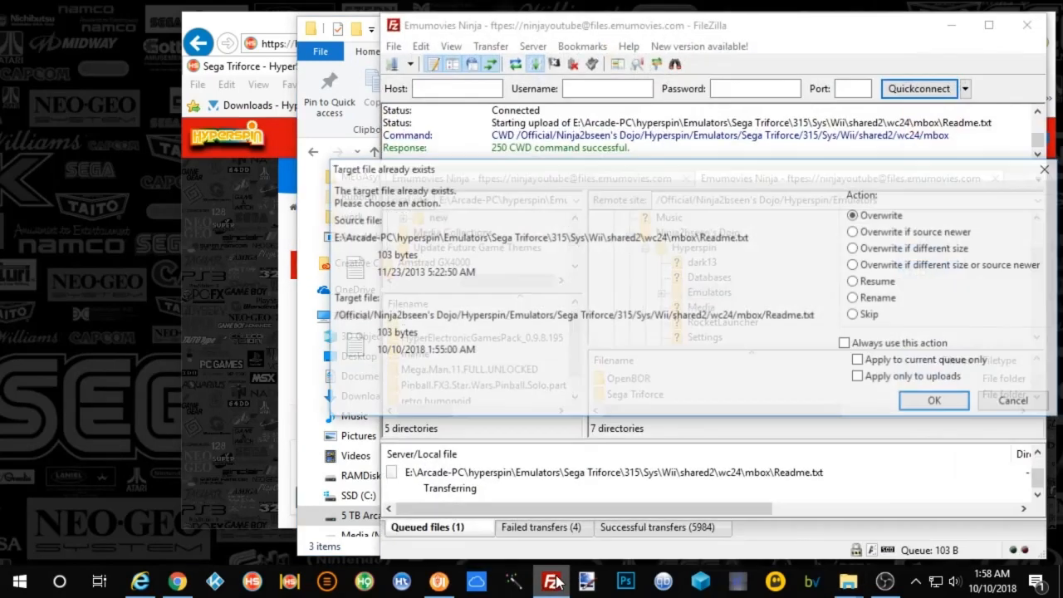
{"action": "left_click", "coordinate": [925, 401]}
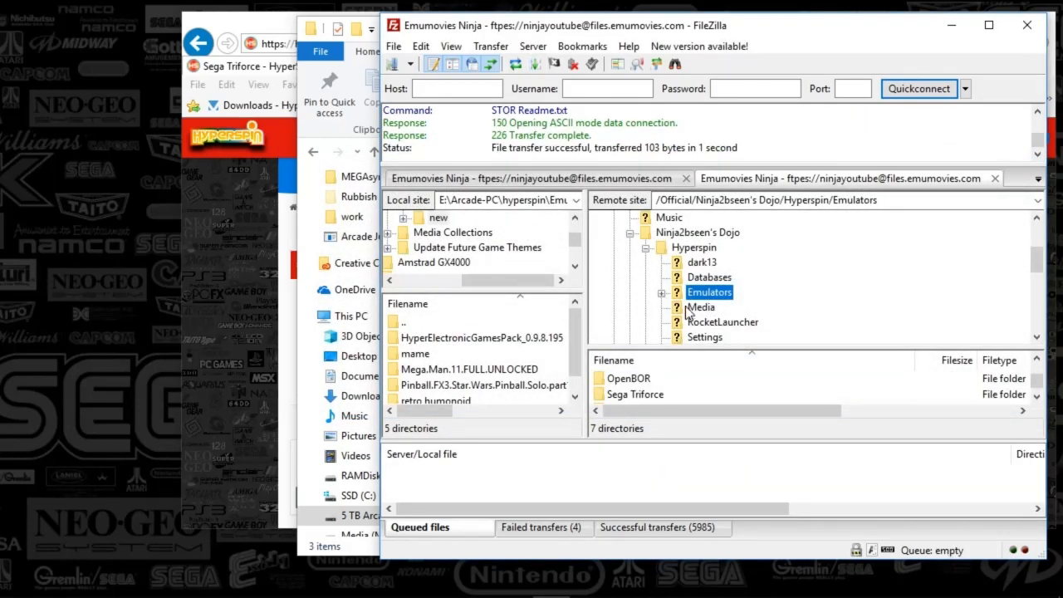
Browse the remote Hyperspin folders to check the 315, F-Zero AX and Mario Kart Arcade GP 2 folders under Emulators\Sega Triforce
{"action": "scroll", "coordinate": [665, 283], "scroll_direction": "up", "scroll_amount": 3}
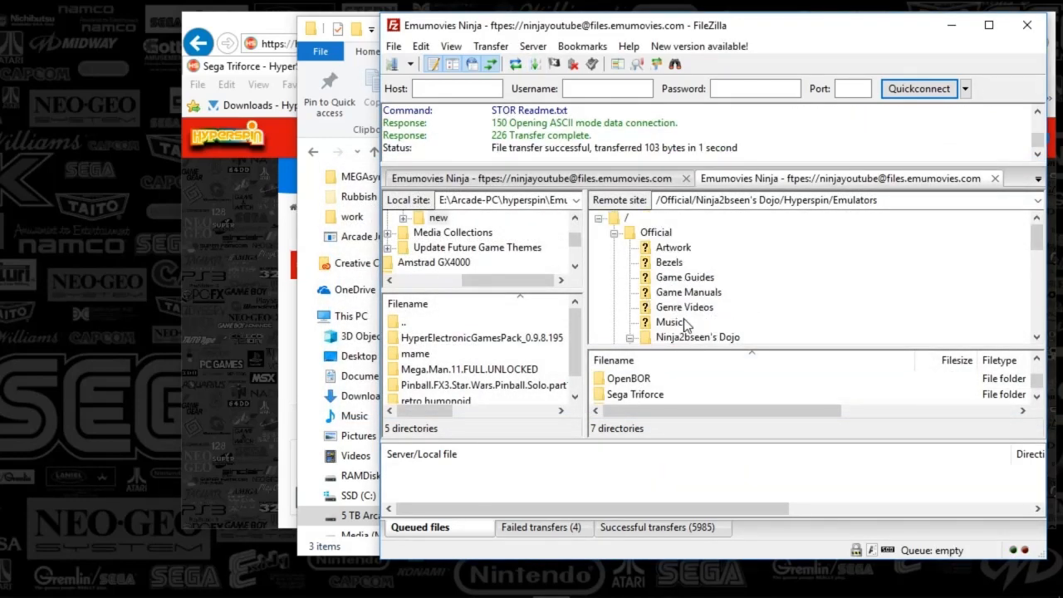
{"action": "scroll", "coordinate": [689, 332], "scroll_direction": "down", "scroll_amount": 2}
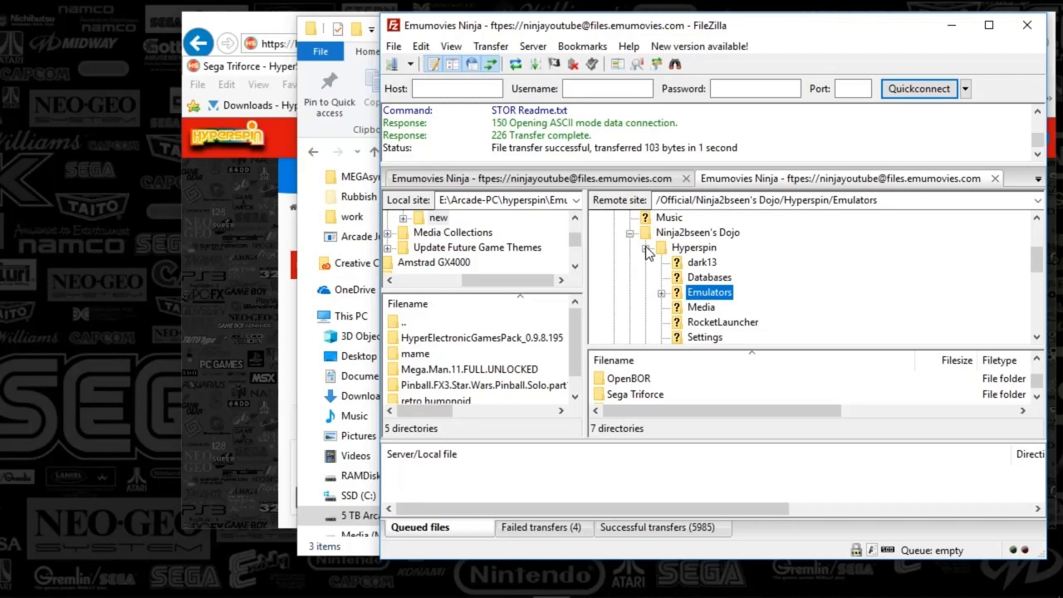
{"action": "left_click", "coordinate": [711, 282]}
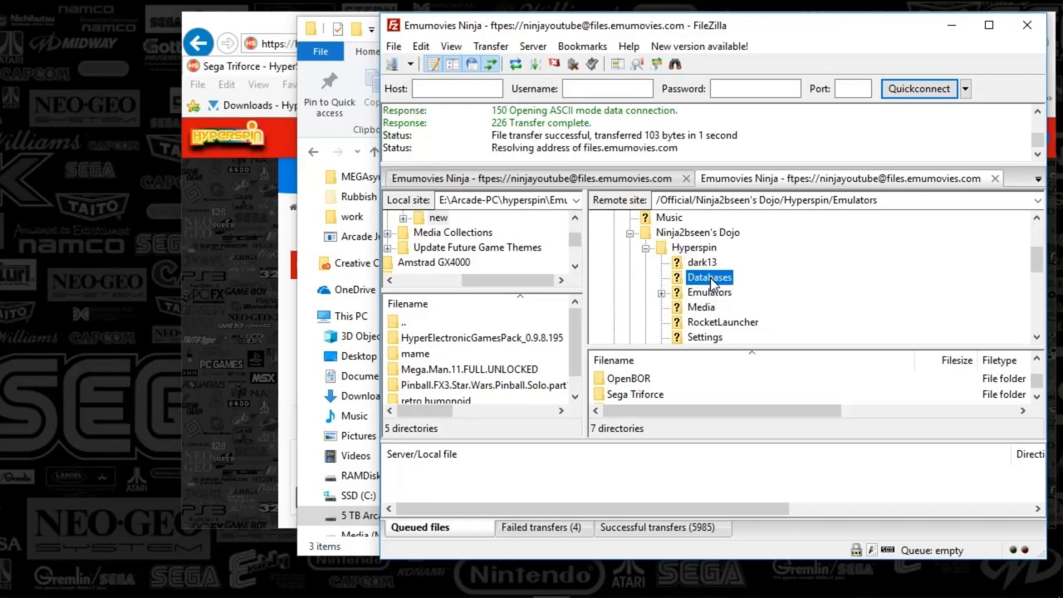
{"action": "left_click", "coordinate": [701, 299]}
{"action": "left_click", "coordinate": [661, 294]}
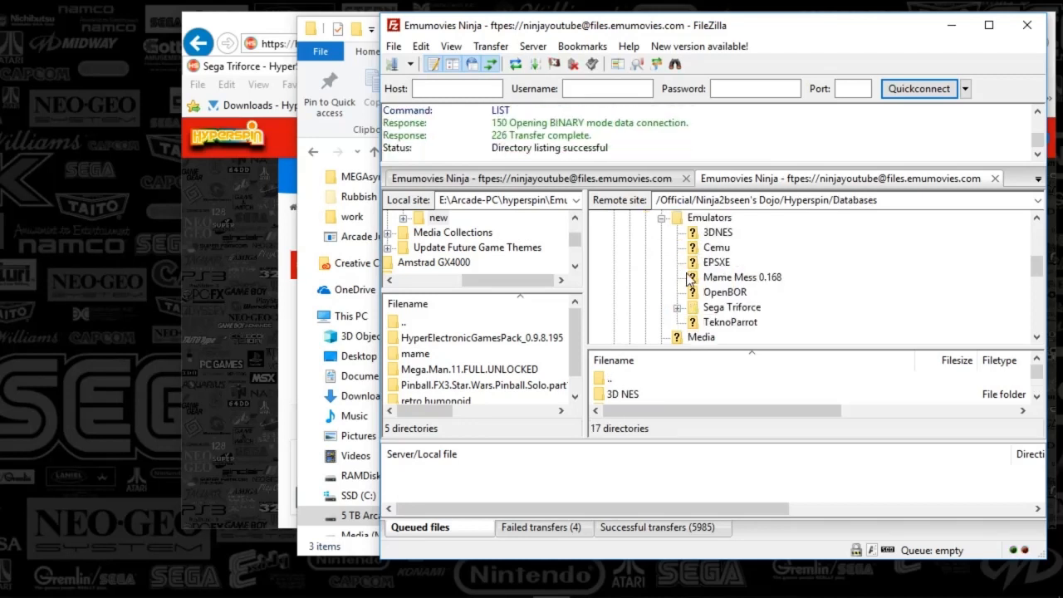
{"action": "left_click", "coordinate": [677, 307]}
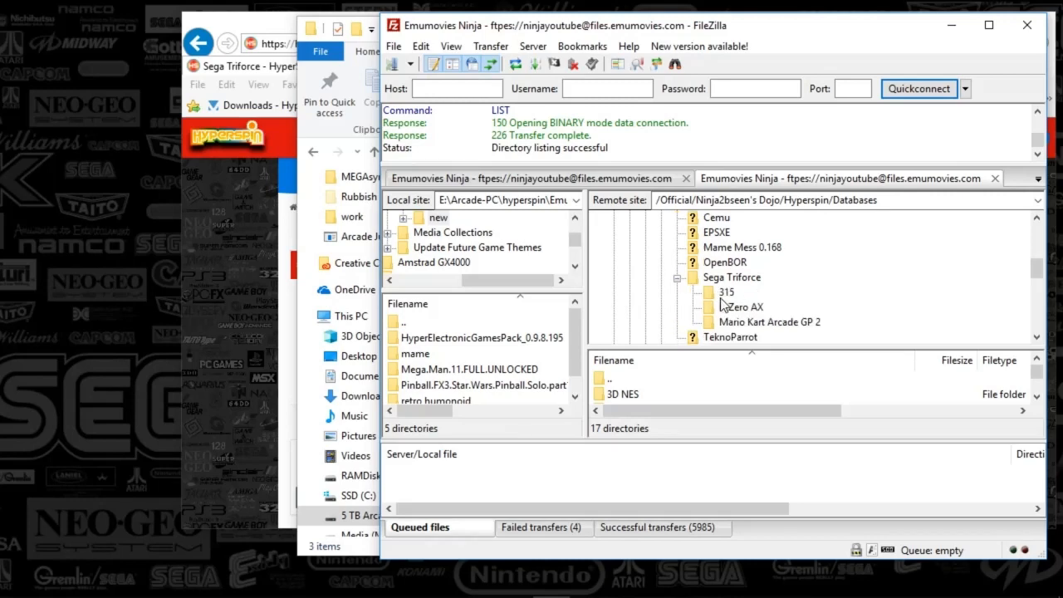
{"action": "left_click", "coordinate": [727, 295]}
{"action": "left_click", "coordinate": [728, 307]}
{"action": "left_click", "coordinate": [743, 322]}
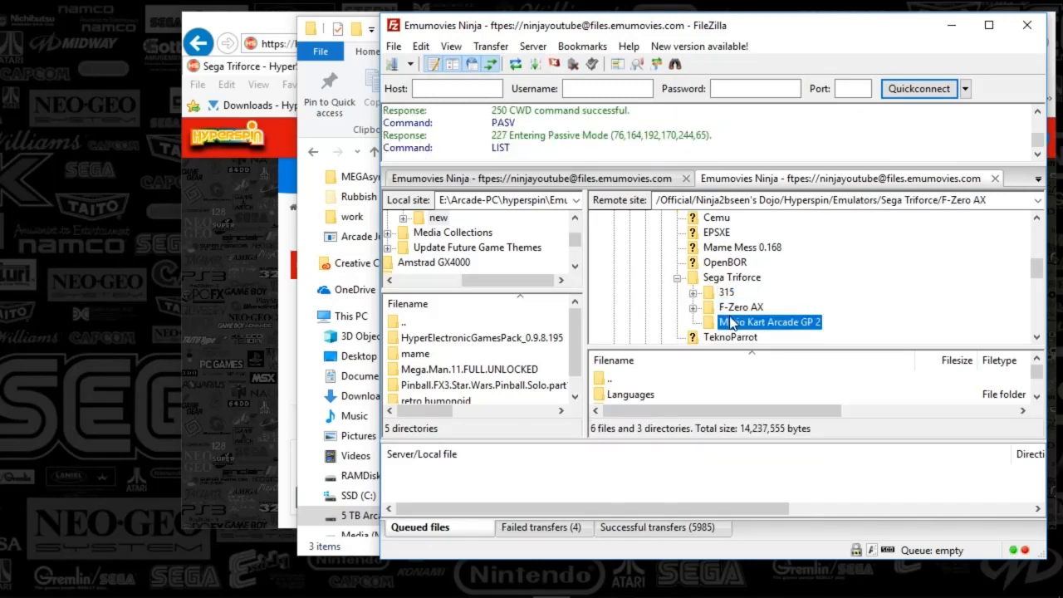
Minimize FileZilla and open the local F-Zero AX emulator folder in File Explorer
{"action": "left_click", "coordinate": [949, 28]}
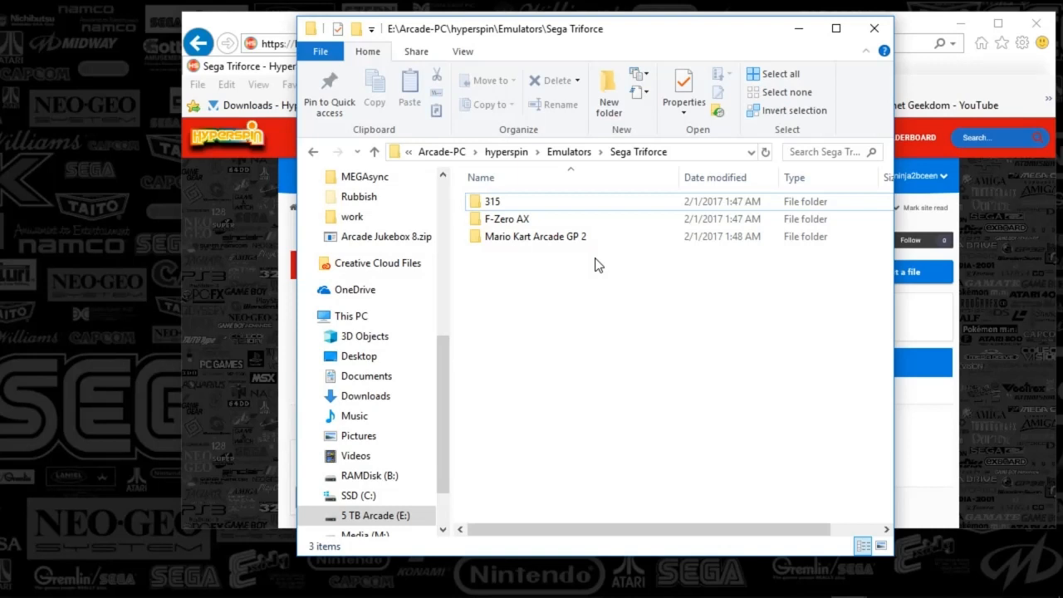
{"action": "double_click", "coordinate": [490, 220]}
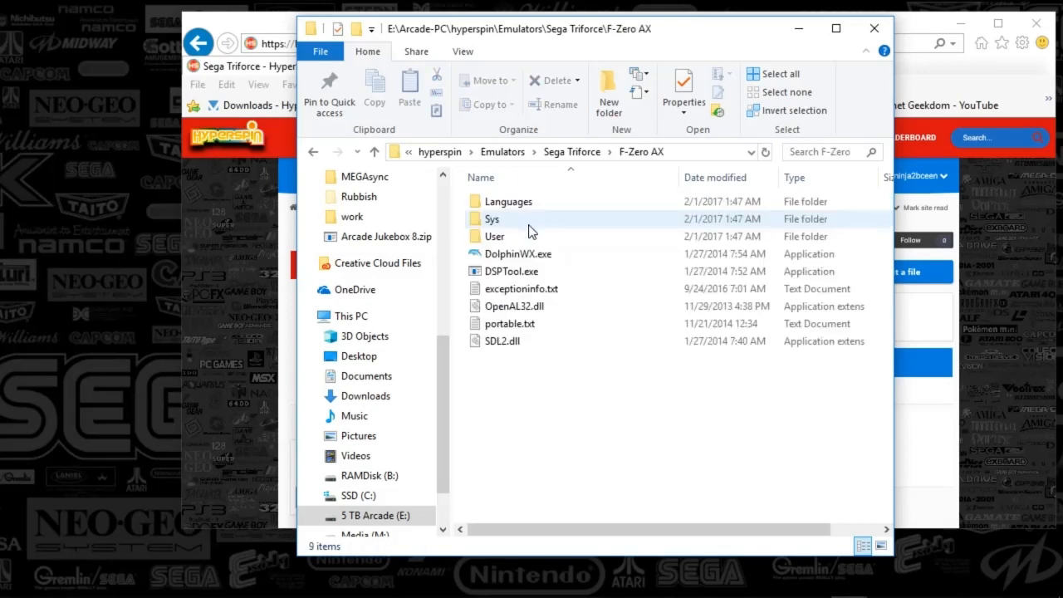
Check the contents of the Mario Kart Arcade GP 2 emulator folder and return to the Sega Triforce folder
{"action": "left_click", "coordinate": [571, 152]}
{"action": "double_click", "coordinate": [495, 237]}
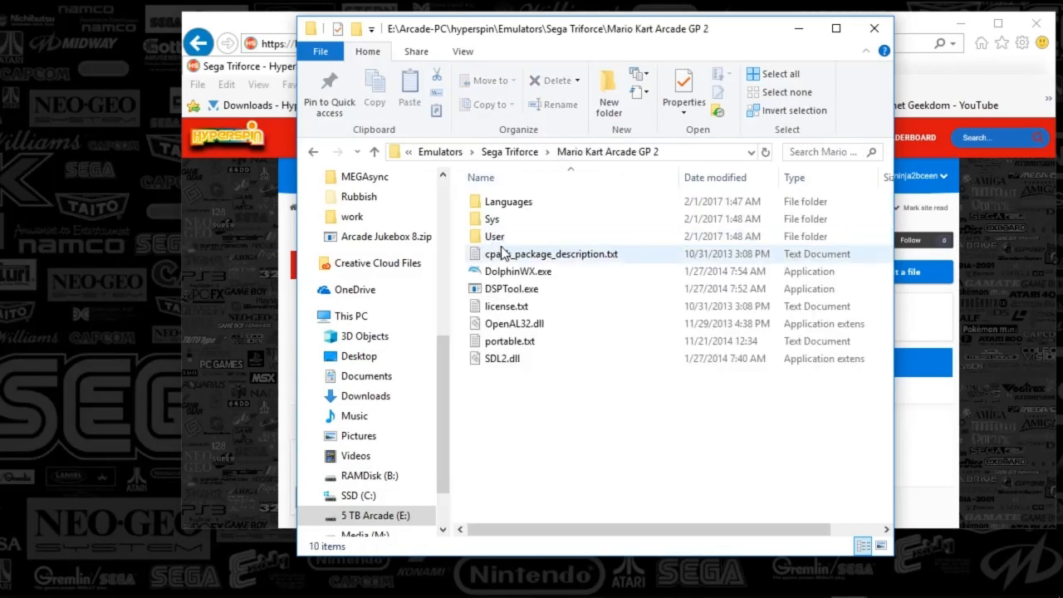
{"action": "left_click", "coordinate": [501, 152]}
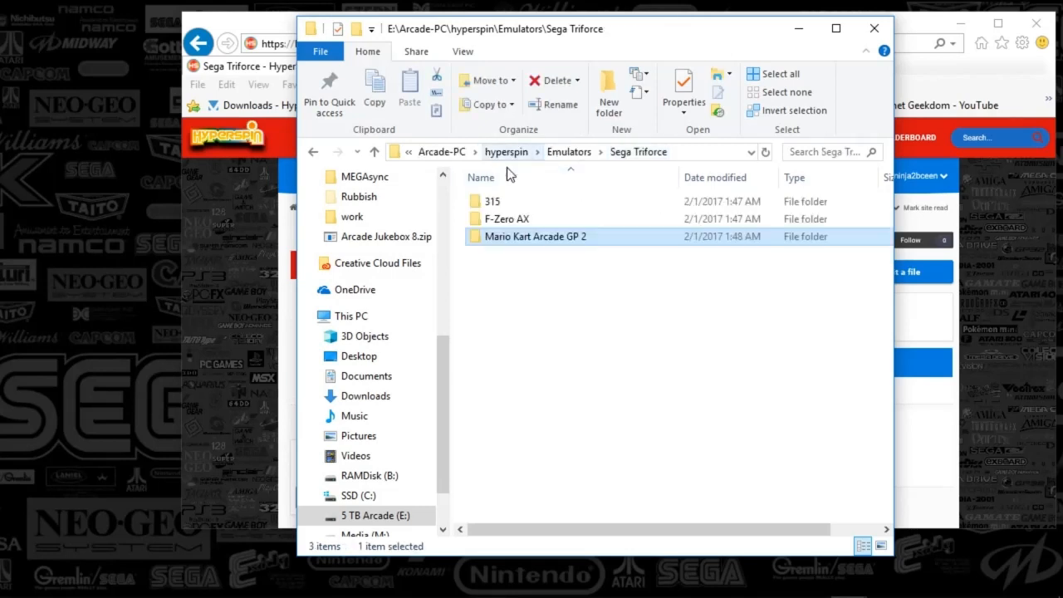
Open the 315 emulator folder and launch DolphinWX.exe from it
{"action": "left_click", "coordinate": [492, 206]}
{"action": "double_click", "coordinate": [492, 207]}
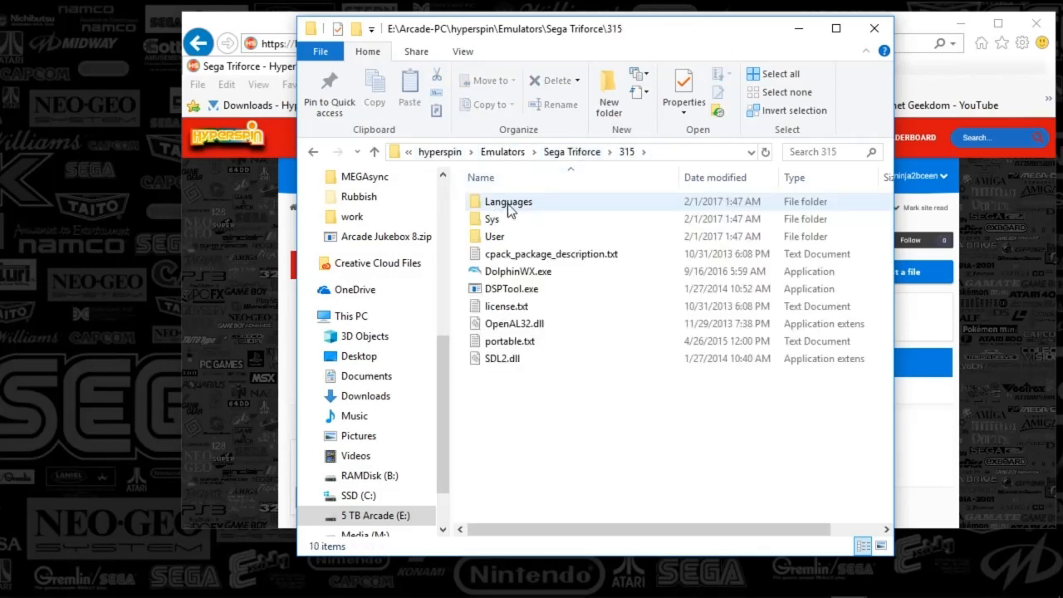
{"action": "double_click", "coordinate": [504, 274]}
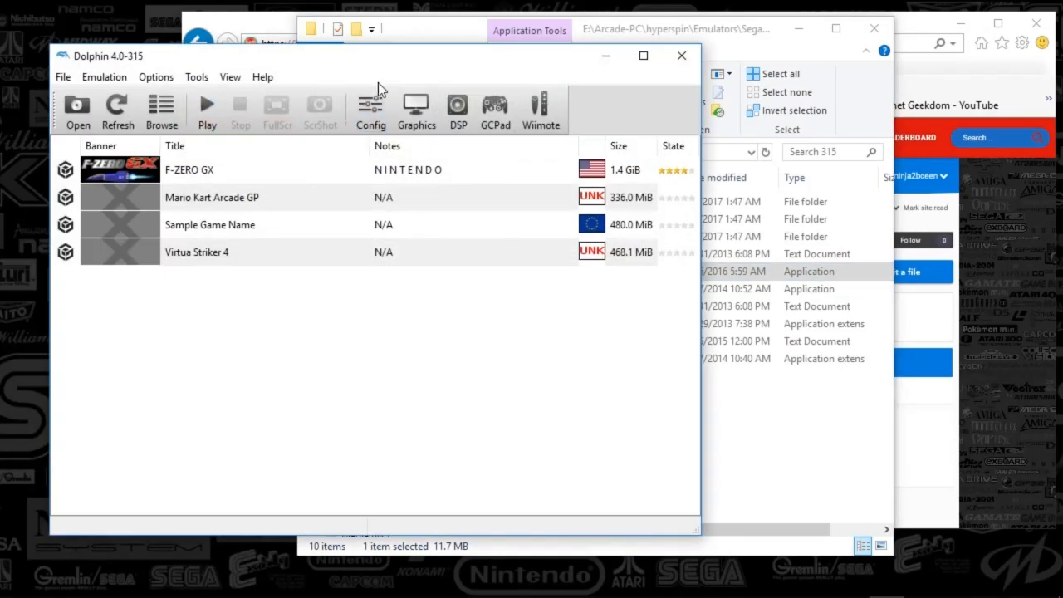
Open the Dolphin configuration and review its General, Interface, Audio, Gamecube and Wii settings
{"action": "left_click", "coordinate": [371, 115]}
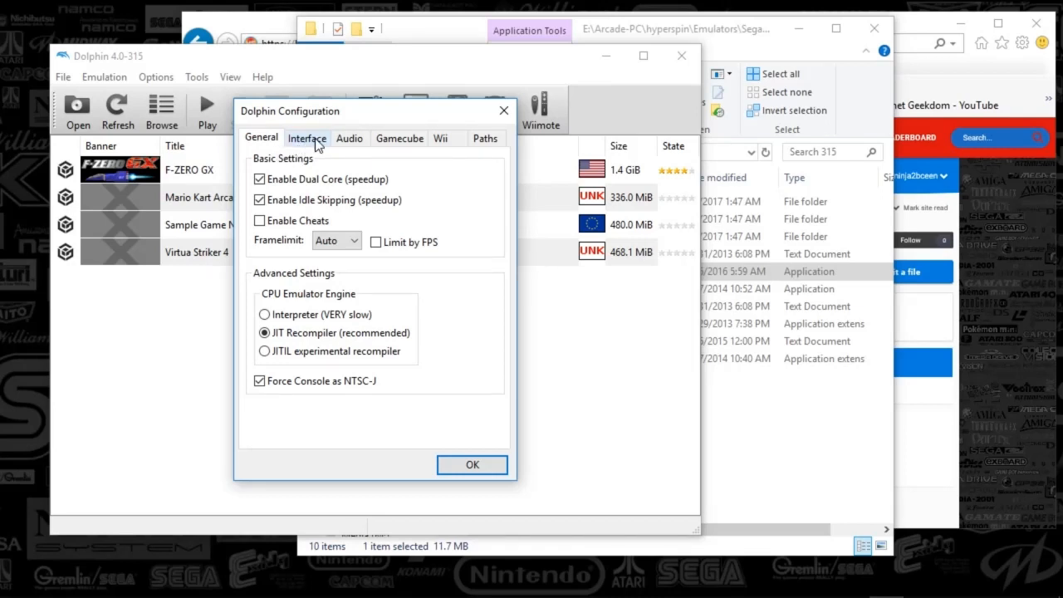
{"action": "left_click", "coordinate": [318, 143]}
{"action": "left_click", "coordinate": [366, 147]}
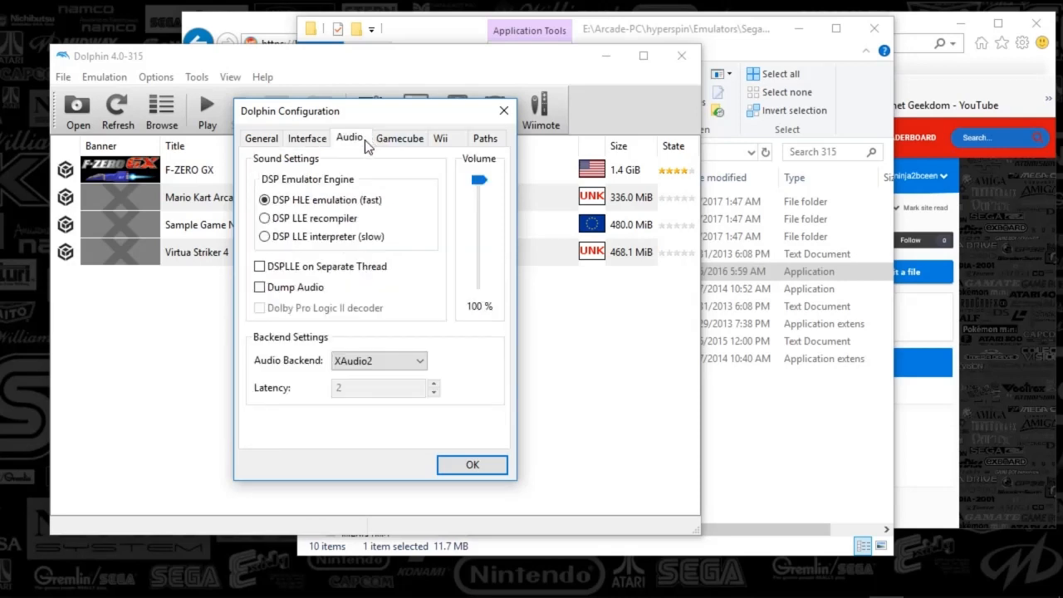
{"action": "left_click", "coordinate": [402, 142]}
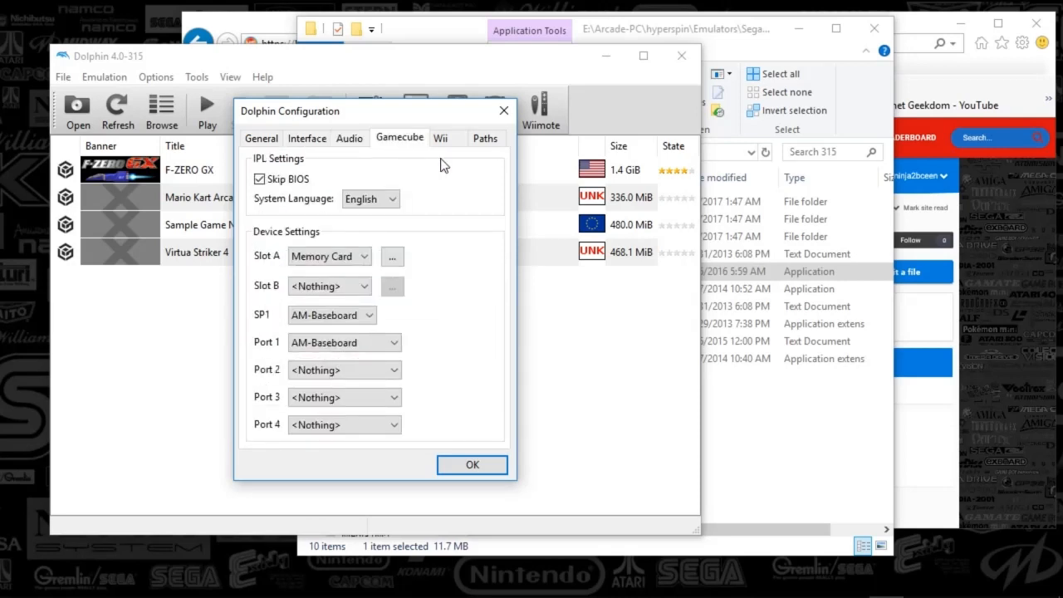
{"action": "left_click", "coordinate": [348, 141]}
{"action": "left_click", "coordinate": [306, 143]}
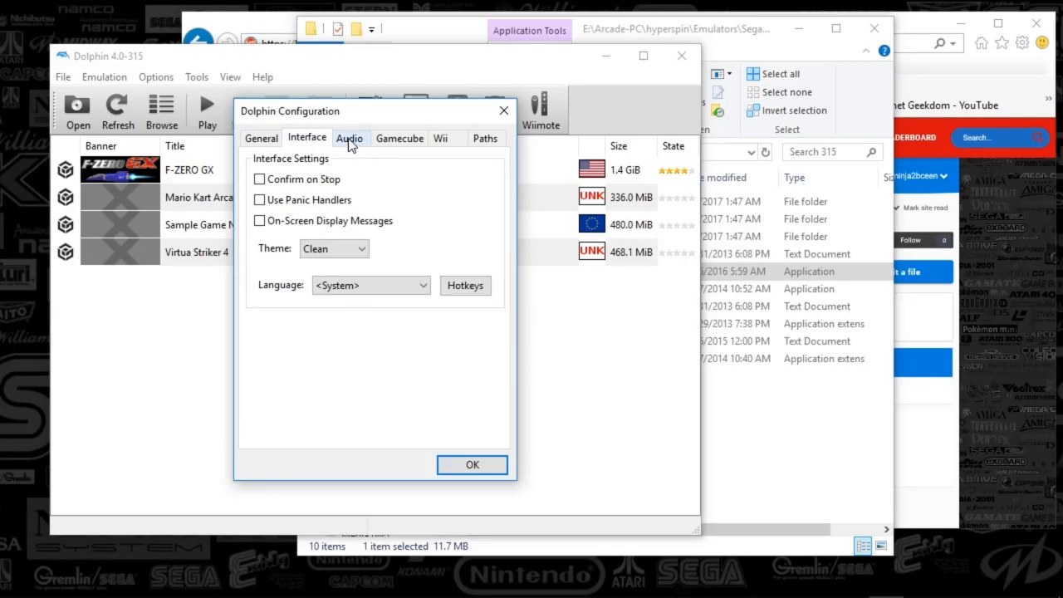
{"action": "left_click", "coordinate": [271, 142]}
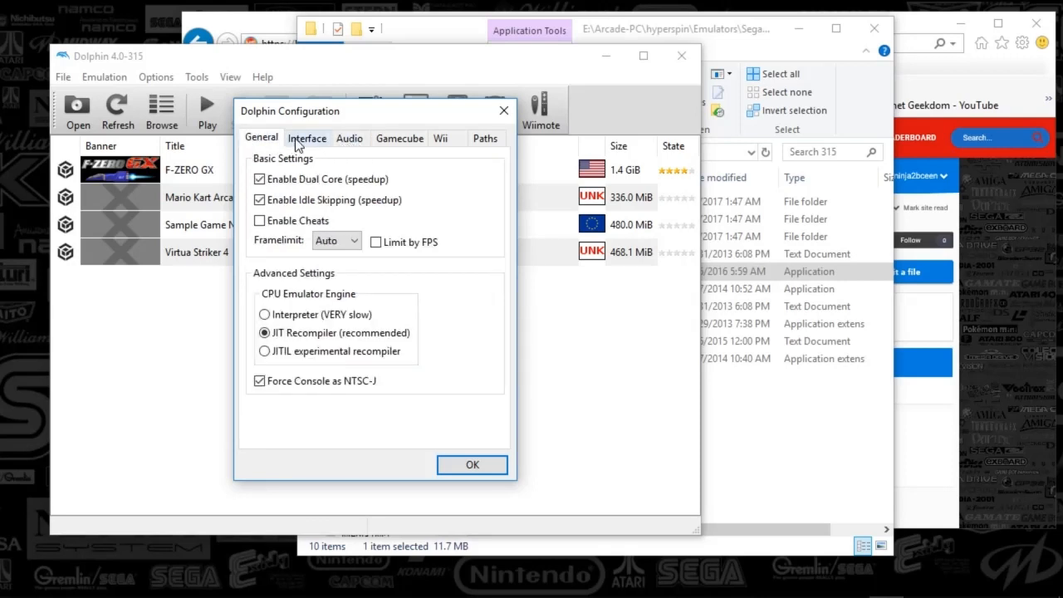
{"action": "left_click", "coordinate": [301, 143]}
{"action": "left_click", "coordinate": [349, 142]}
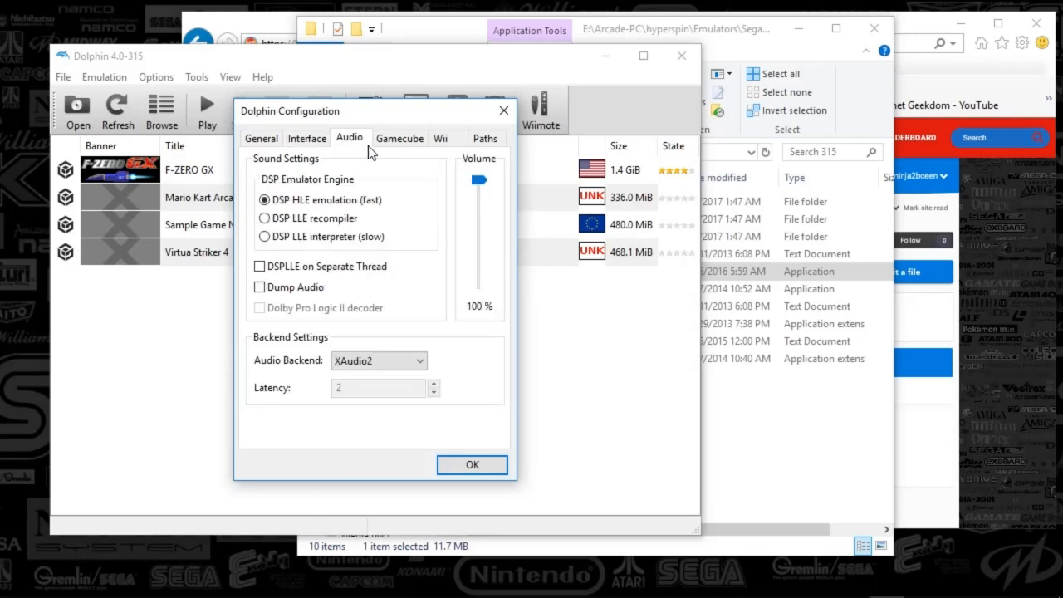
{"action": "left_click", "coordinate": [396, 145]}
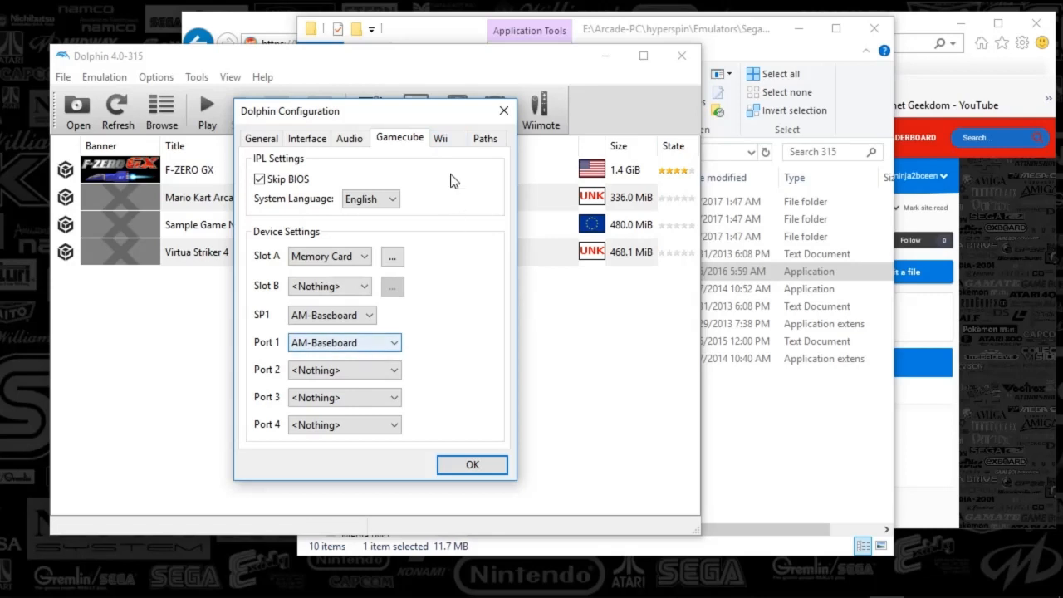
{"action": "left_click", "coordinate": [447, 140]}
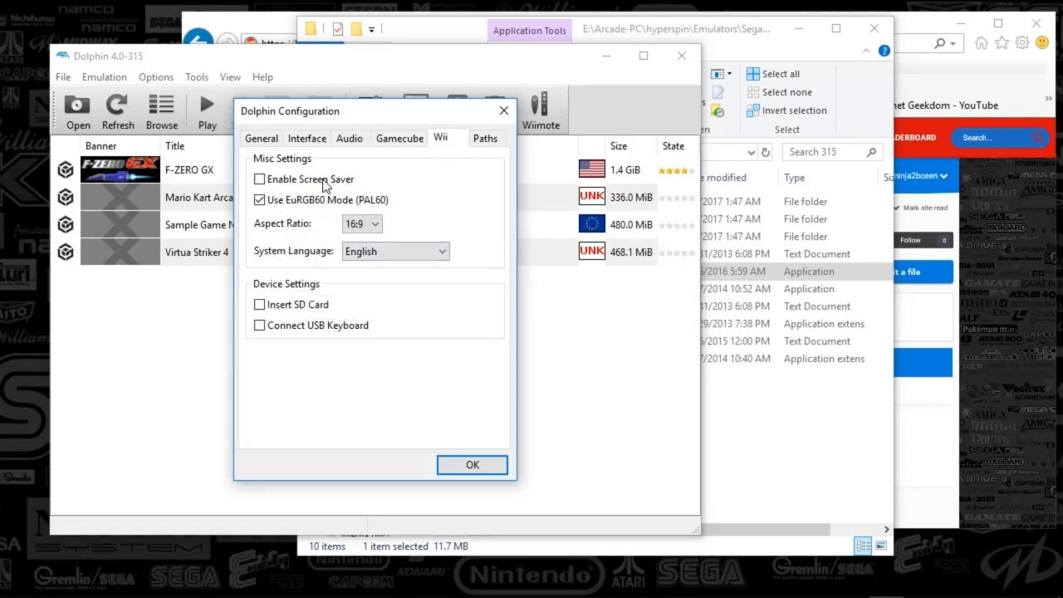
Inspect the ISO directory and the full Wii NAND Root path in the Dolphin configuration, closing it without edits
{"action": "left_click", "coordinate": [485, 141]}
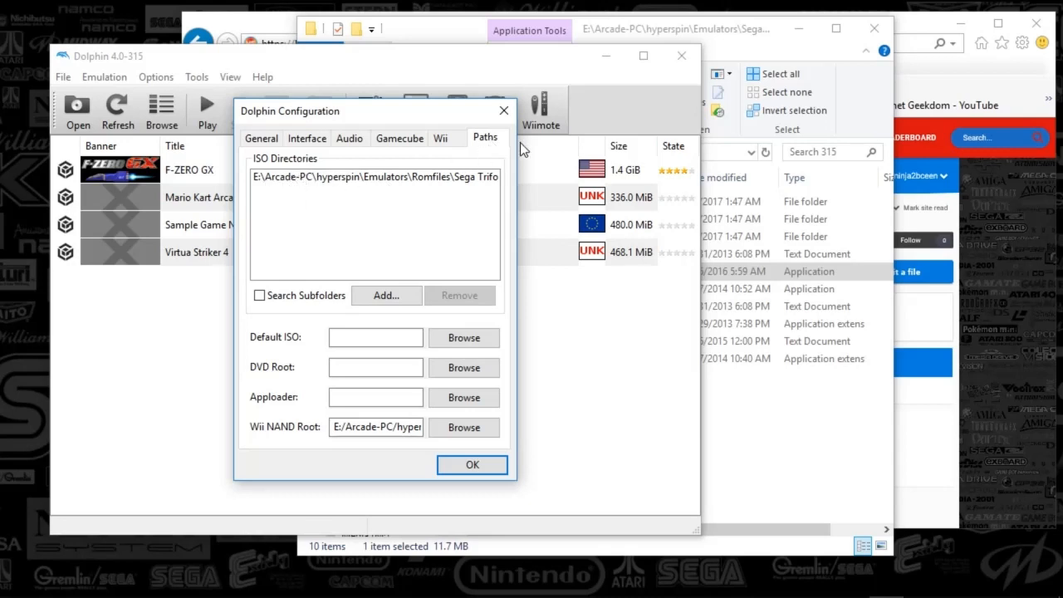
{"action": "left_click", "coordinate": [353, 179]}
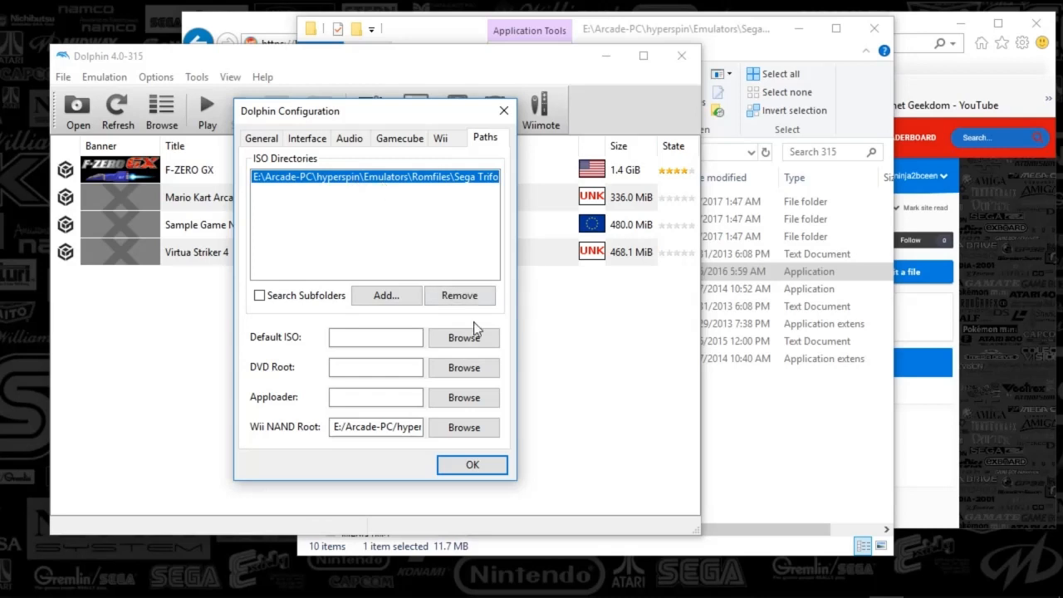
{"action": "mouse_move", "coordinate": [336, 427]}
{"action": "left_mouse_down"}
{"action": "mouse_move", "coordinate": [449, 427]}
{"action": "mouse_move", "coordinate": [318, 430]}
{"action": "left_mouse_up"}
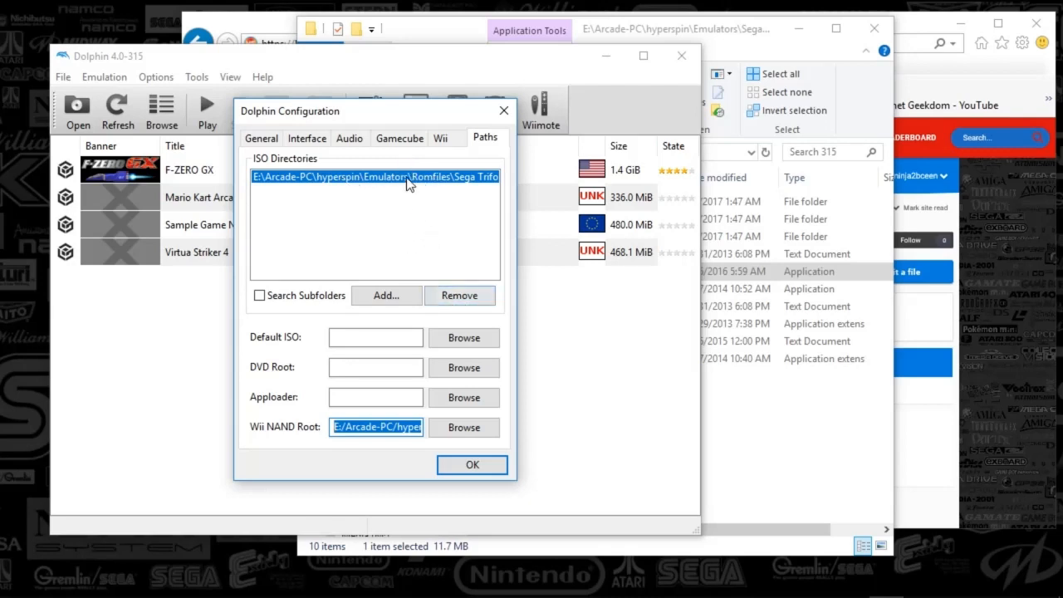
{"action": "left_click", "coordinate": [356, 427]}
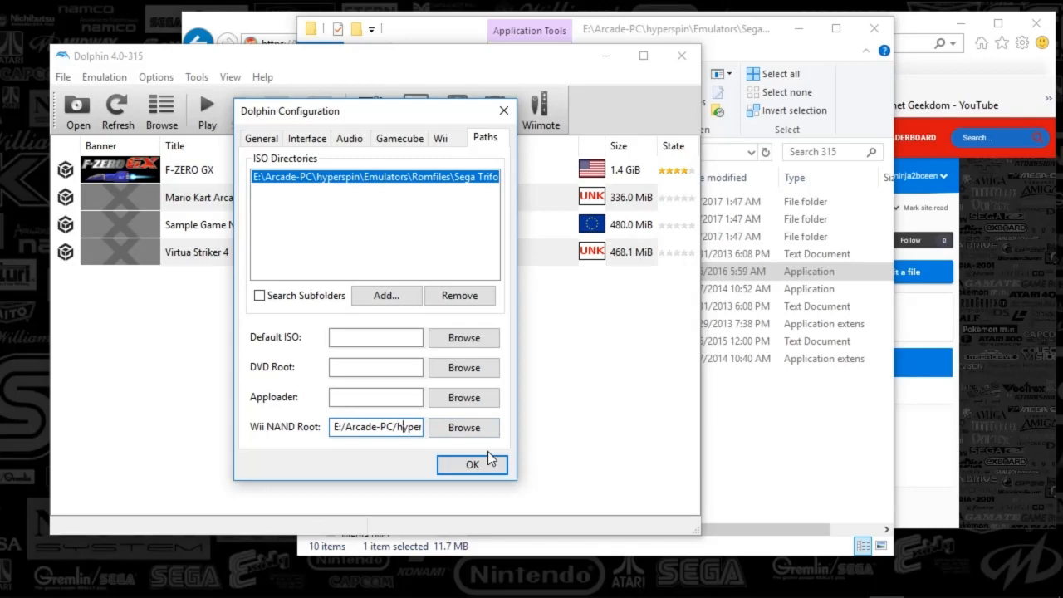
{"action": "key", "text": "Right"}
{"action": "key", "text": "Right"}
{"action": "key", "text": "Right"}
{"action": "key", "text": "Right"}
{"action": "key", "text": "Right"}
{"action": "key", "text": "Right"}
{"action": "key", "text": "Right"}
{"action": "key", "text": "Right"}
{"action": "key", "text": "Right"}
{"action": "key", "text": "Right"}
{"action": "key", "text": "Right"}
{"action": "key", "text": "Right"}
{"action": "key", "text": "Right"}
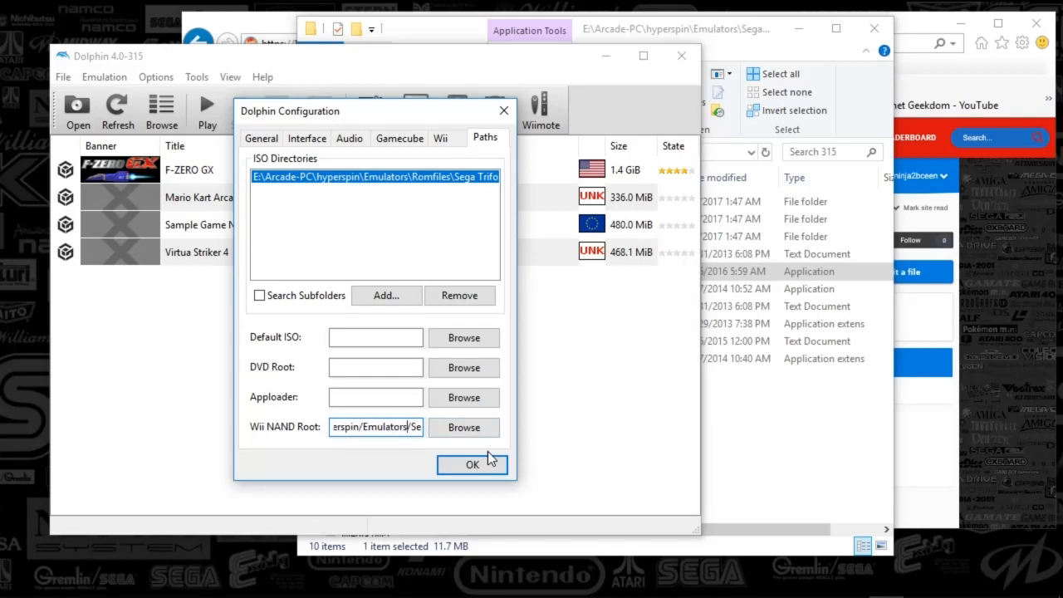
{"action": "key", "text": "Right"}
{"action": "key", "text": "Right"}
{"action": "key", "text": "Right"}
{"action": "key", "text": "Right"}
{"action": "key", "text": "Right"}
{"action": "key", "text": "Right"}
{"action": "key", "text": "Right"}
{"action": "key", "text": "Right"}
{"action": "key", "text": "Right"}
{"action": "key", "text": "Right"}
{"action": "key", "text": "Right"}
{"action": "key", "text": "Right"}
{"action": "key", "text": "Right"}
{"action": "key", "text": "Right"}
{"action": "key", "text": "Right"}
{"action": "key", "text": "Right"}
{"action": "key", "text": "Right"}
{"action": "key", "text": "Right"}
{"action": "key", "text": "Right"}
{"action": "key", "text": "Right"}
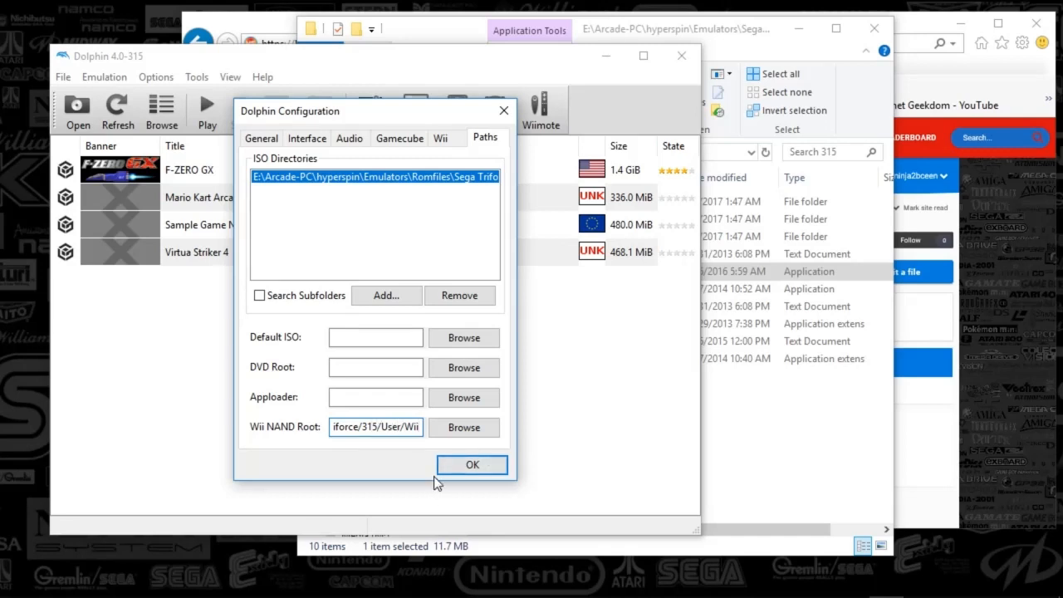
{"action": "left_click", "coordinate": [503, 110]}
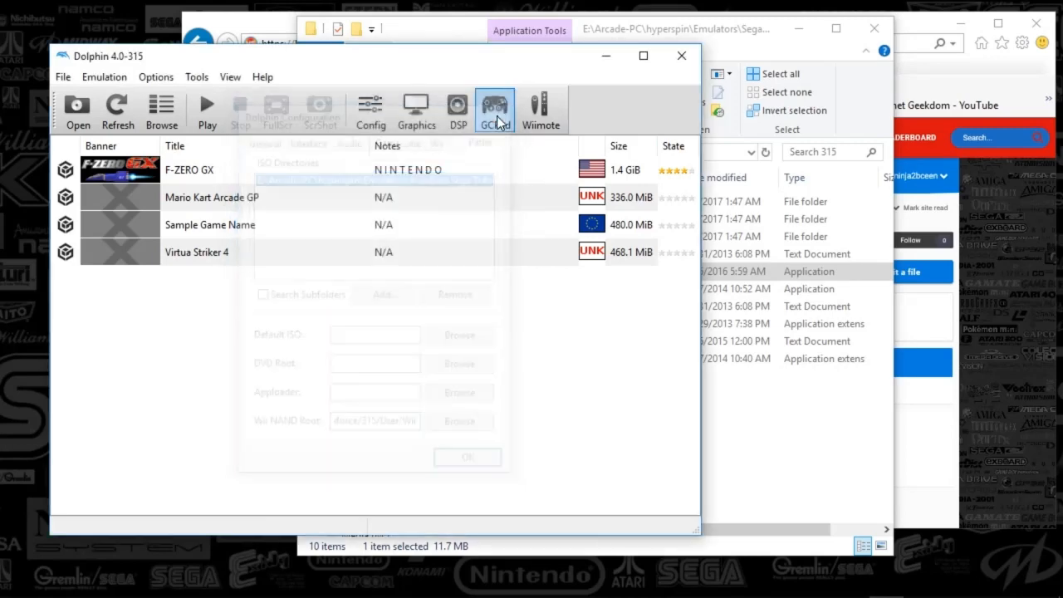
Review the general, enhancements, hacks and advanced graphics settings in Dolphin, and close the graphics configuration
{"action": "left_click", "coordinate": [416, 108]}
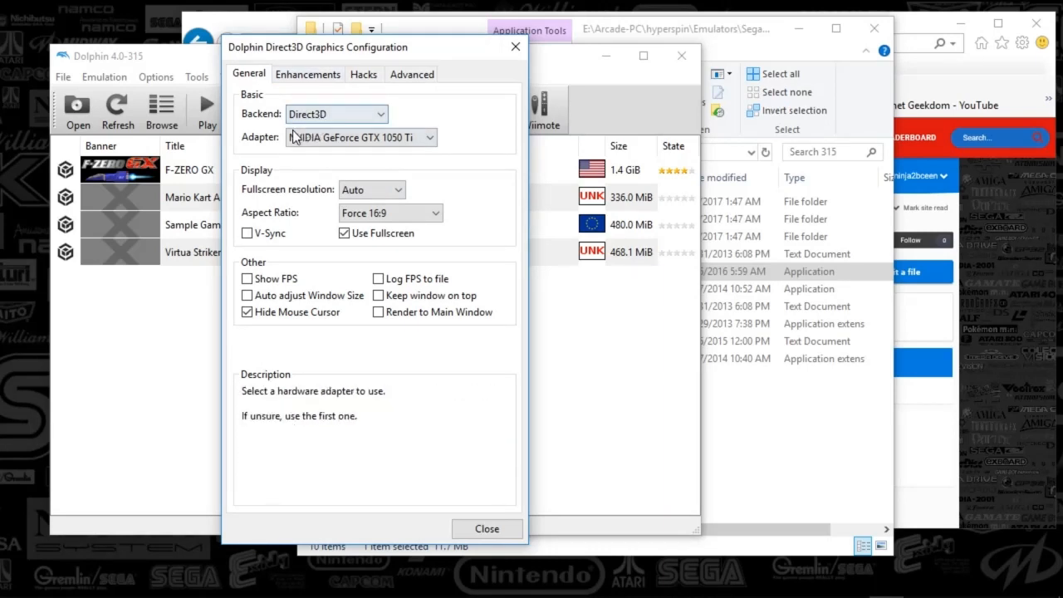
{"action": "left_click", "coordinate": [289, 76]}
{"action": "left_click", "coordinate": [362, 75]}
{"action": "left_click", "coordinate": [407, 77]}
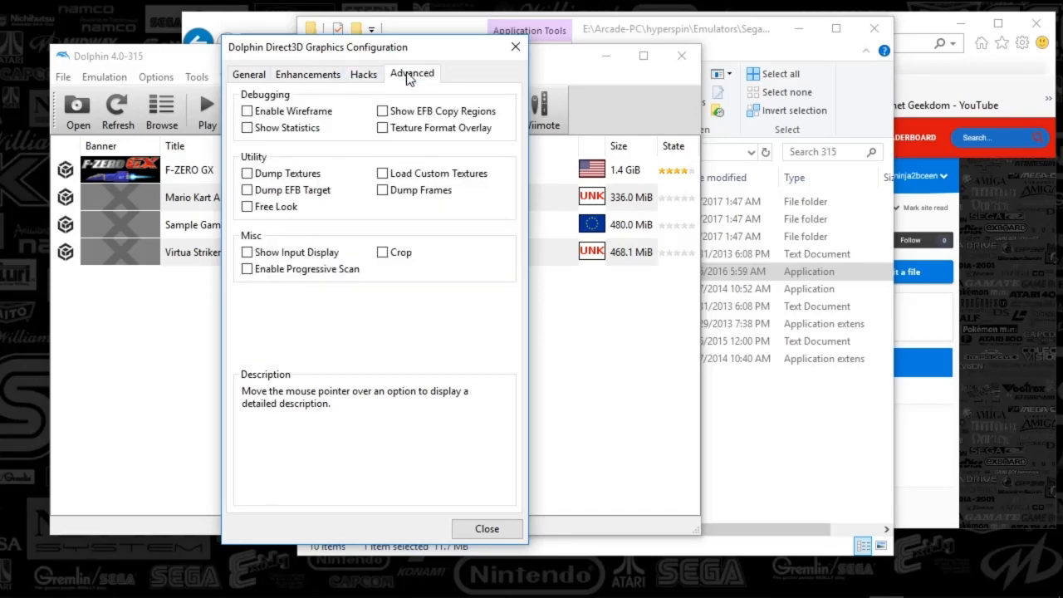
{"action": "left_click", "coordinate": [515, 48]}
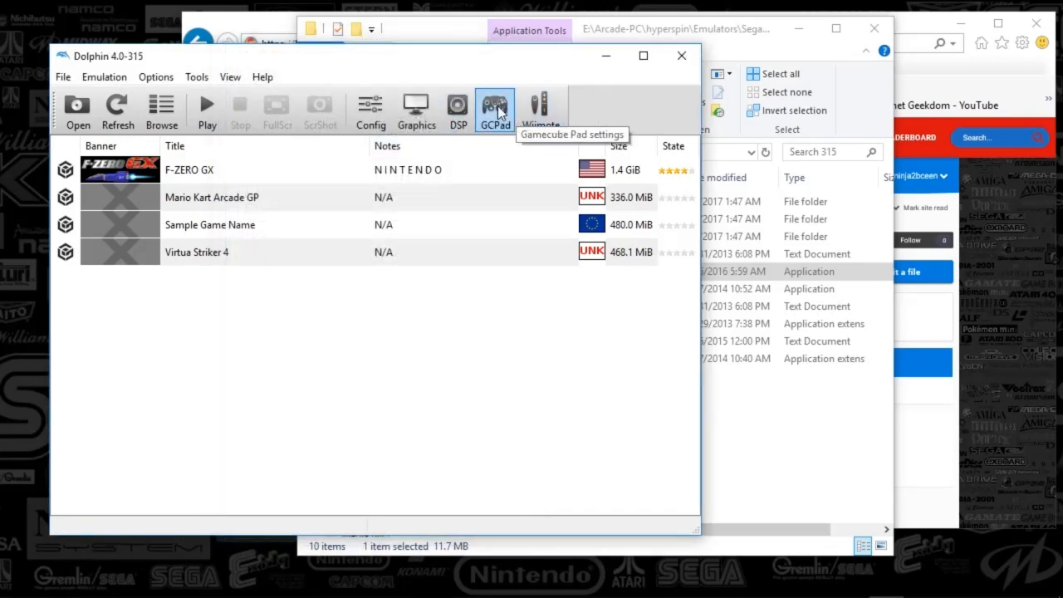
Review the Gamecube controller mappings for Pad 1 and Pad 2, and close the GCPad configuration
{"action": "left_click", "coordinate": [499, 112]}
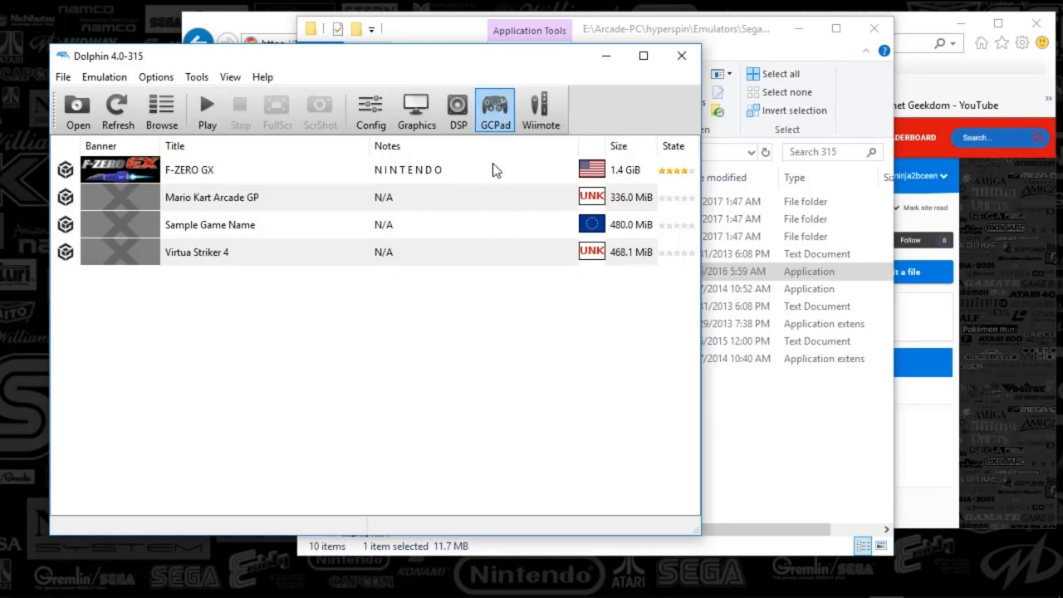
{"action": "left_click_drag", "start_coordinate": [371, 145], "coordinate": [370, 186]}
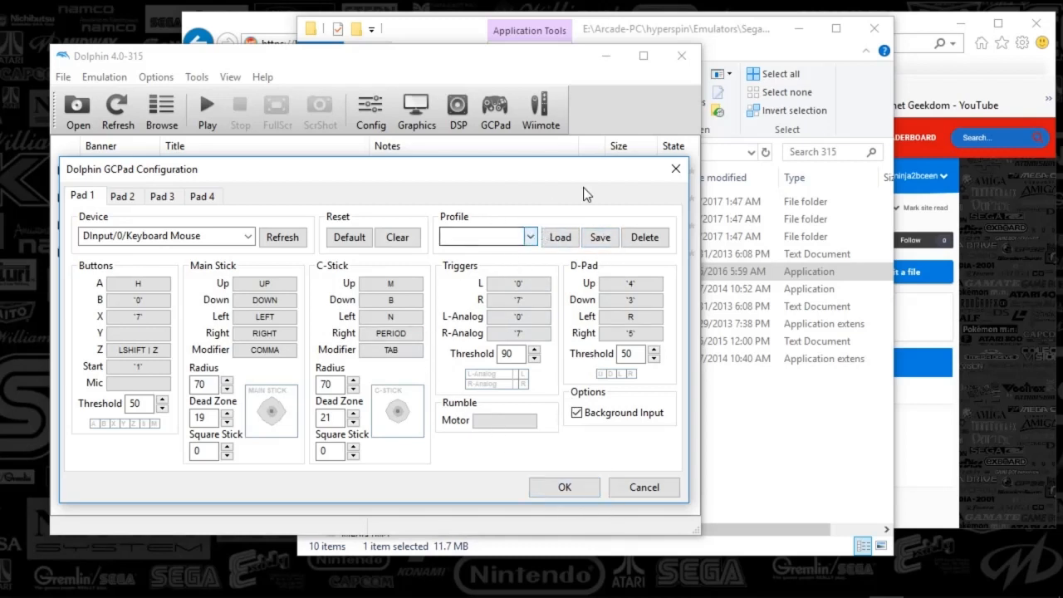
{"action": "left_click", "coordinate": [126, 198]}
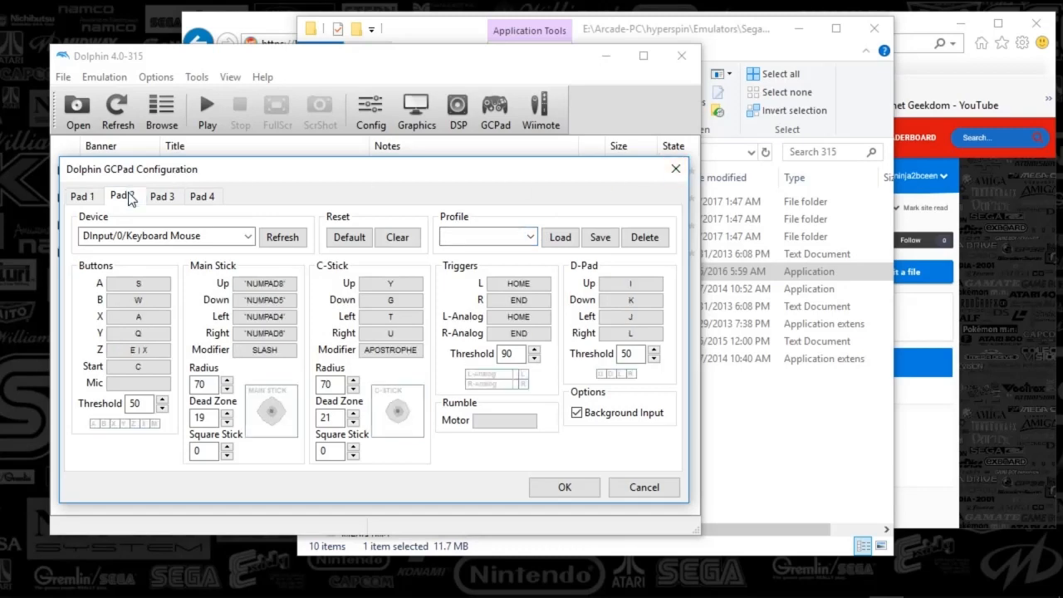
{"action": "left_click", "coordinate": [82, 199]}
{"action": "left_click", "coordinate": [675, 169]}
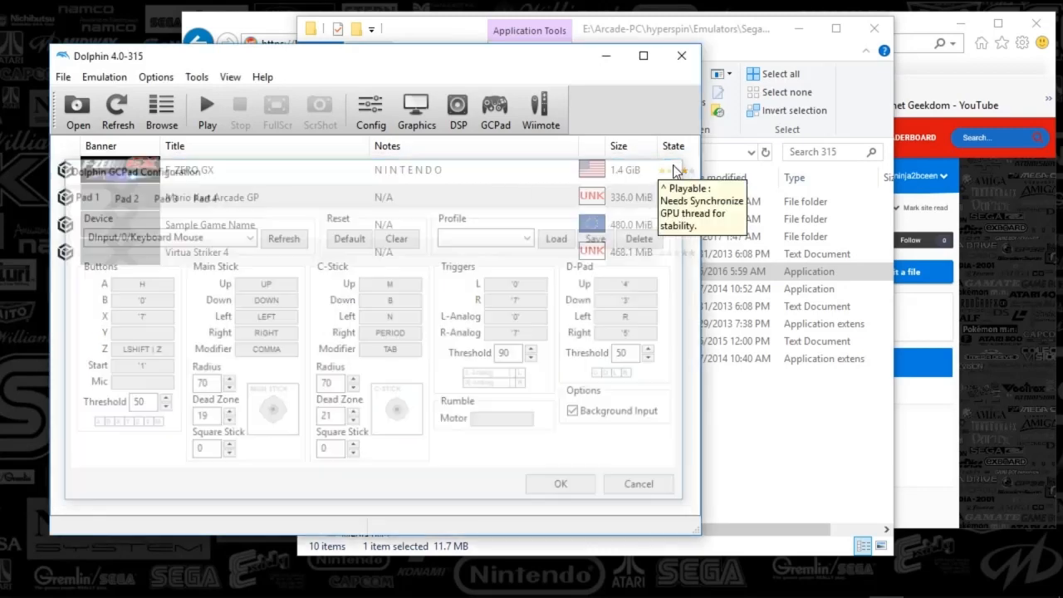
Review the Wiimote settings and the emulated Wiimote 1 mappings, closing both dialogs without changes
{"action": "left_click", "coordinate": [551, 124]}
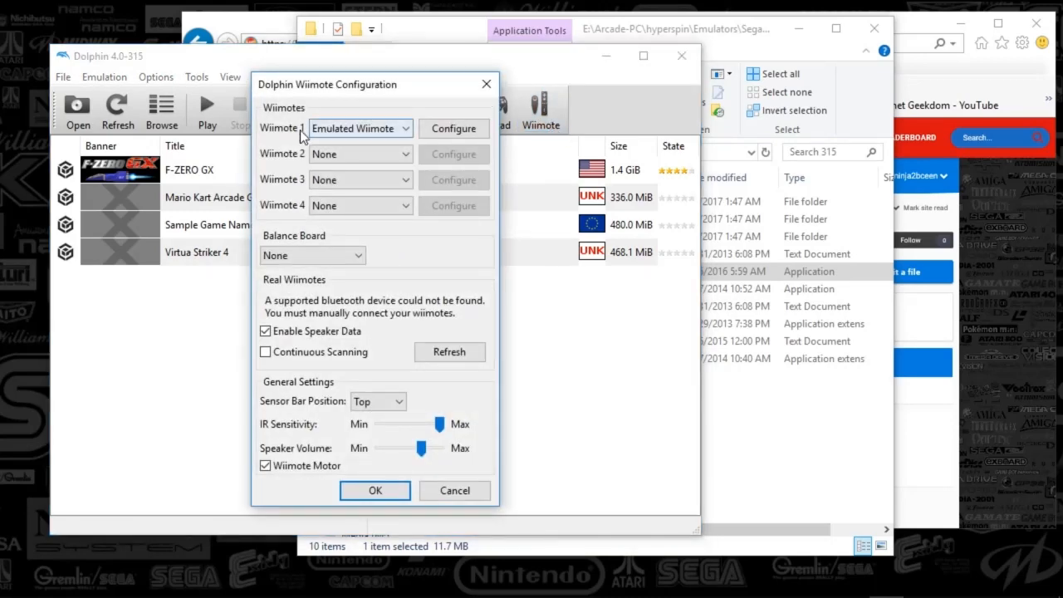
{"action": "left_click", "coordinate": [454, 130]}
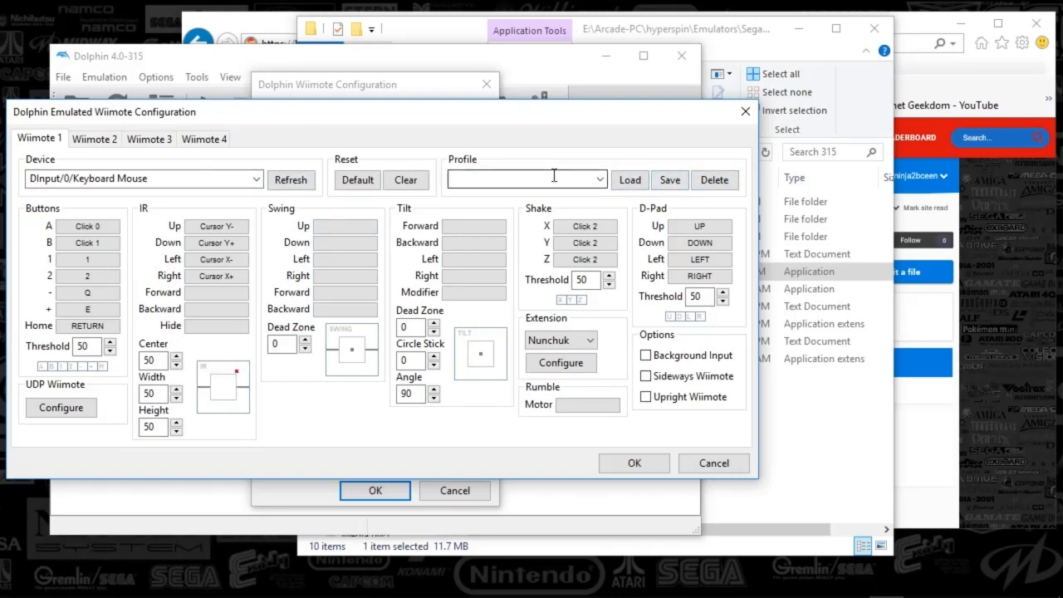
{"action": "left_click", "coordinate": [710, 464]}
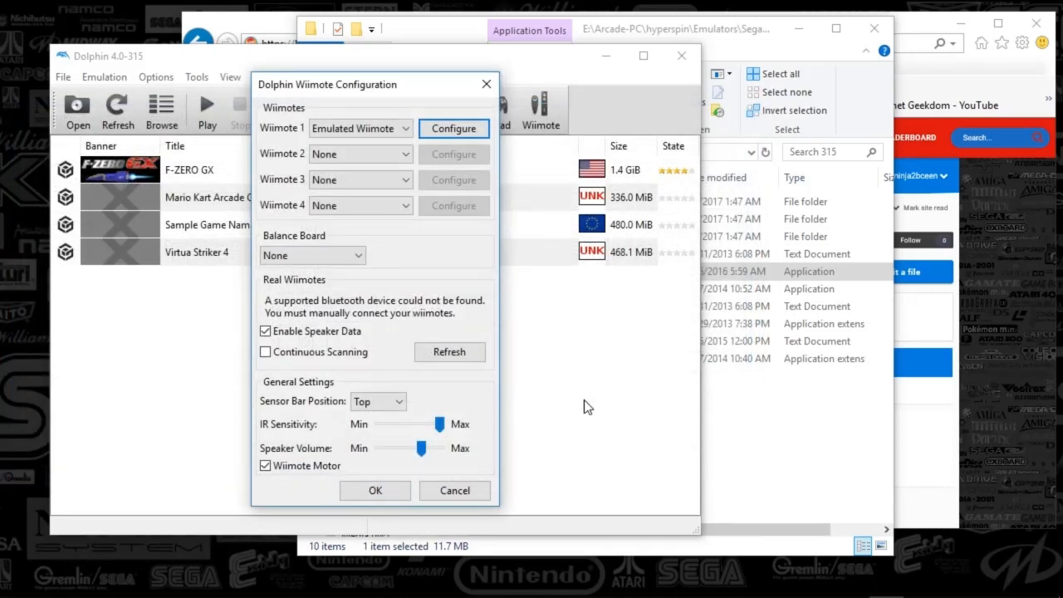
{"action": "left_click", "coordinate": [487, 93]}
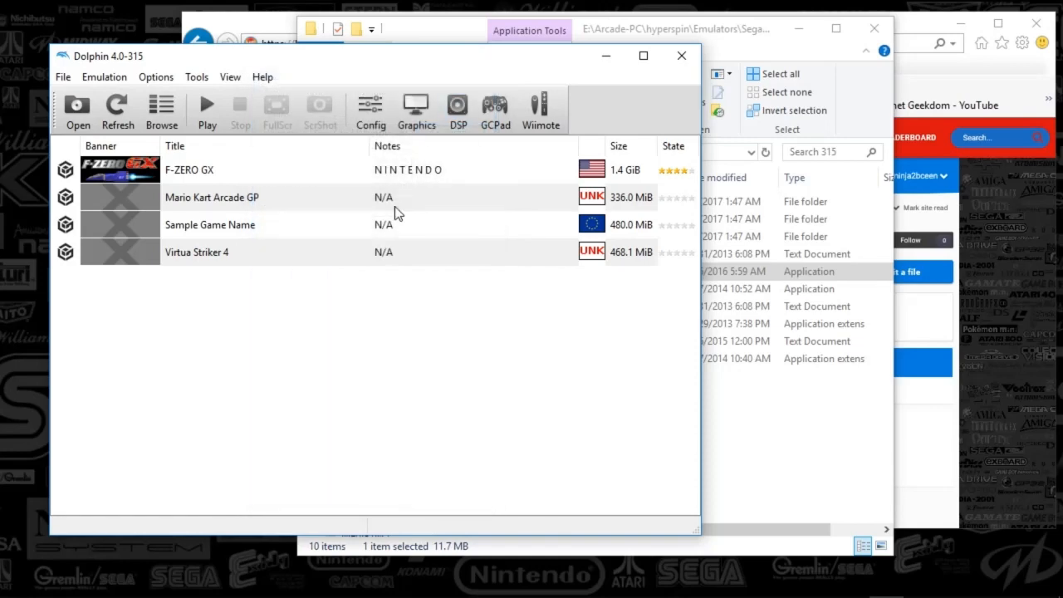
{"action": "left_click", "coordinate": [105, 79]}
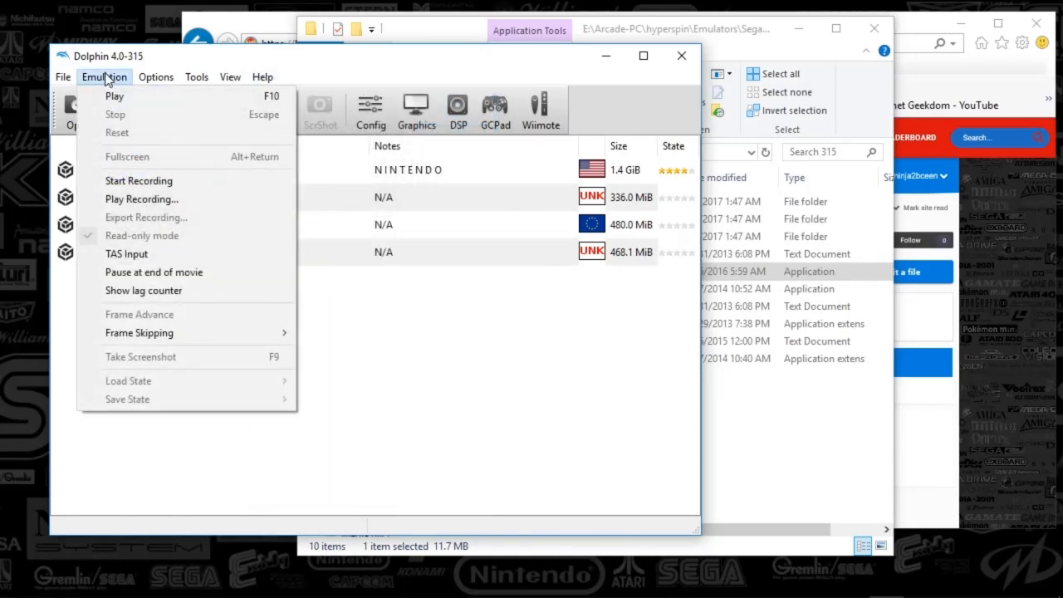
{"action": "mouse_move", "coordinate": [153, 77]}
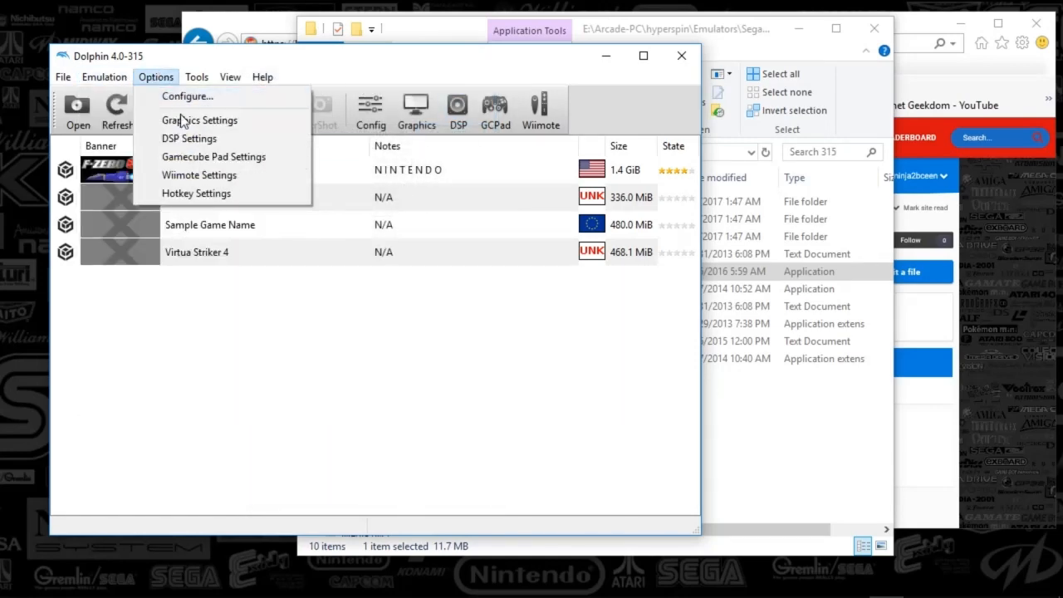
{"action": "mouse_move", "coordinate": [197, 77]}
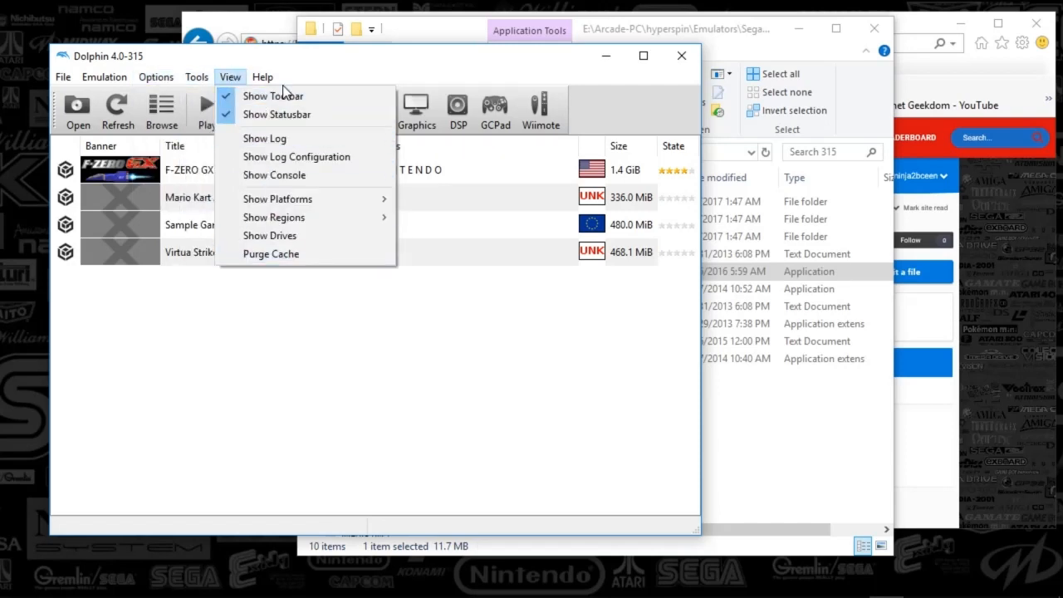
{"action": "mouse_move", "coordinate": [262, 77]}
{"action": "left_click", "coordinate": [361, 70]}
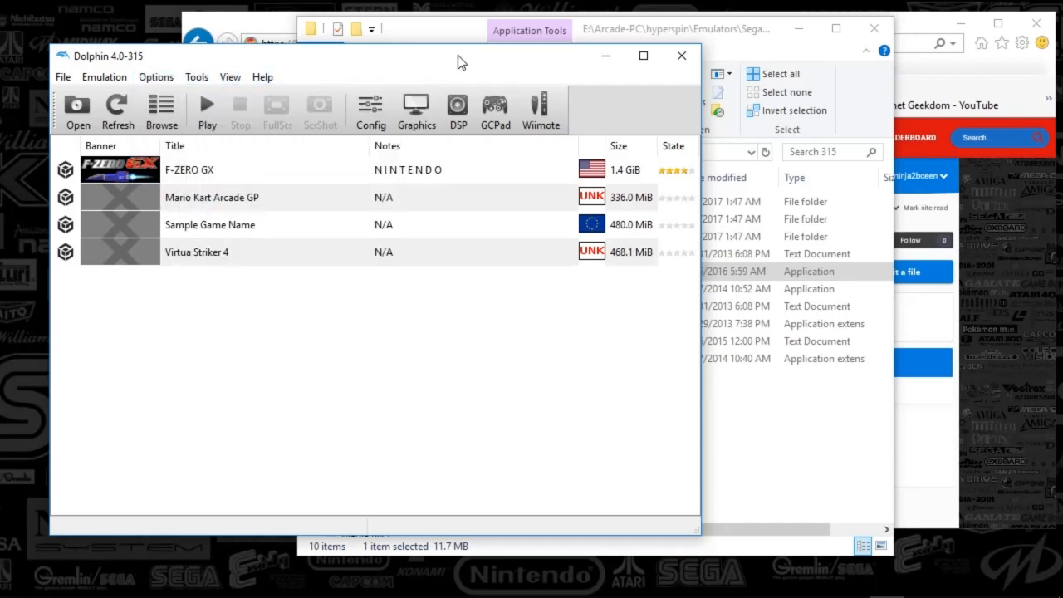
Close the 315 Dolphin emulator and go back up to the Sega Triforce emulators folder
{"action": "left_click", "coordinate": [681, 58]}
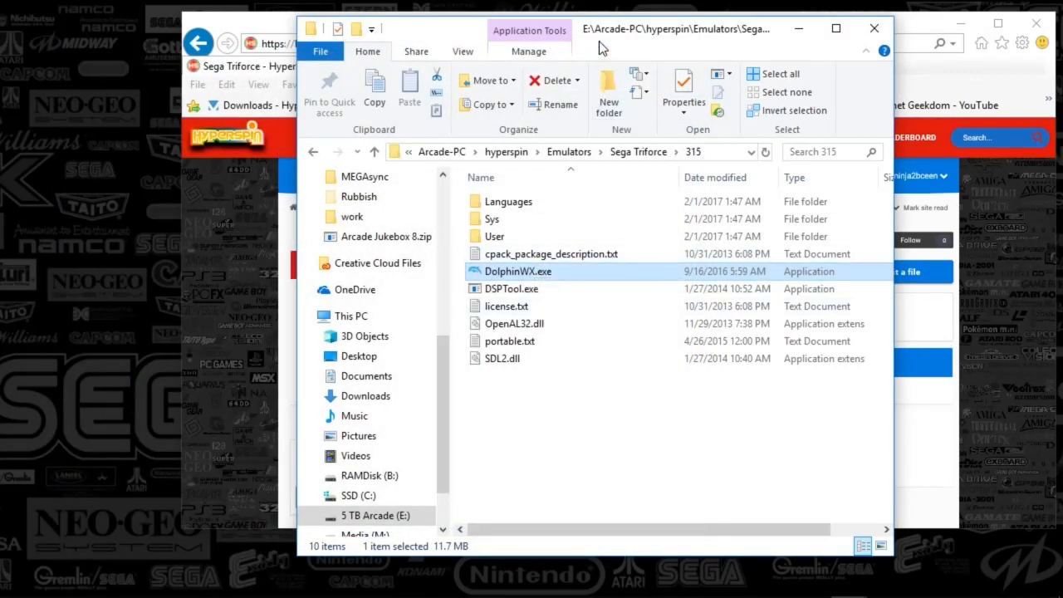
{"action": "left_click_drag", "start_coordinate": [599, 41], "coordinate": [484, 46]}
{"action": "left_click", "coordinate": [519, 156]}
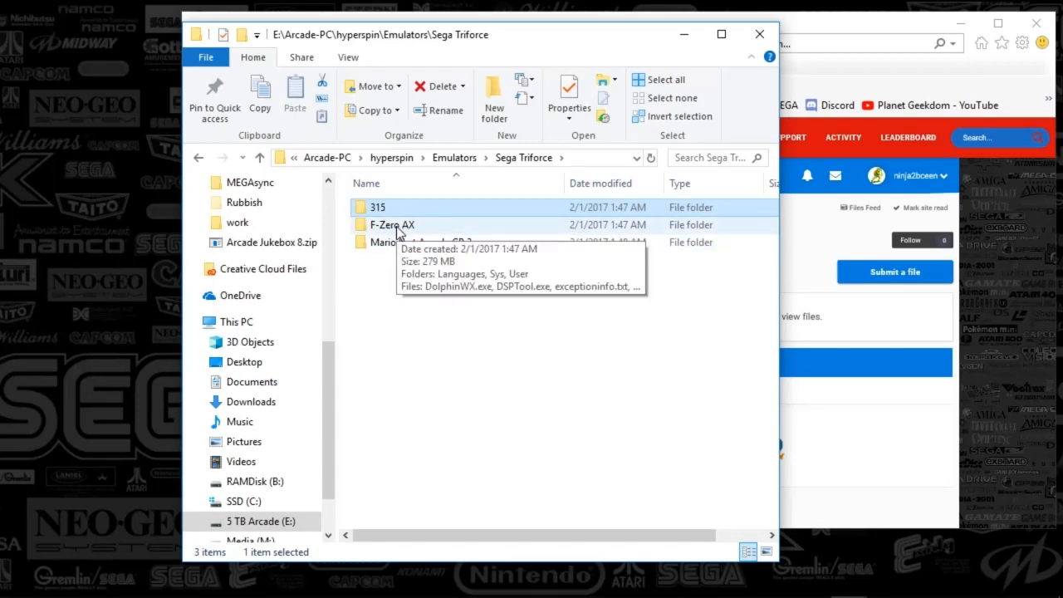
Look into the Mario Kart Arcade GP 2 folder, return to the Sega Triforce folder, and switch to RocketLauncherUI
{"action": "left_click", "coordinate": [404, 227]}
{"action": "double_click", "coordinate": [404, 244]}
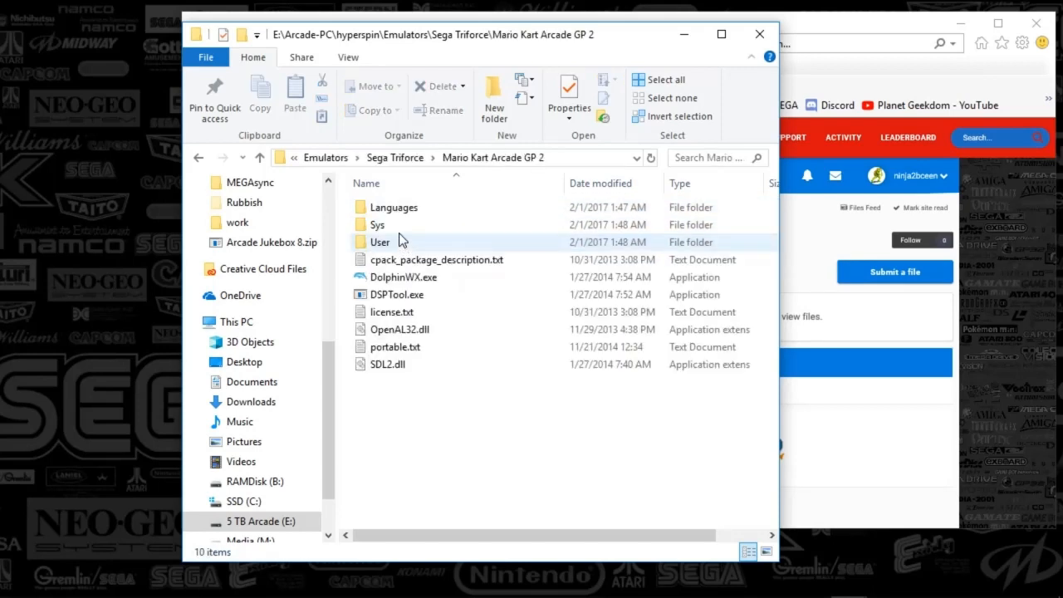
{"action": "left_click", "coordinate": [397, 158]}
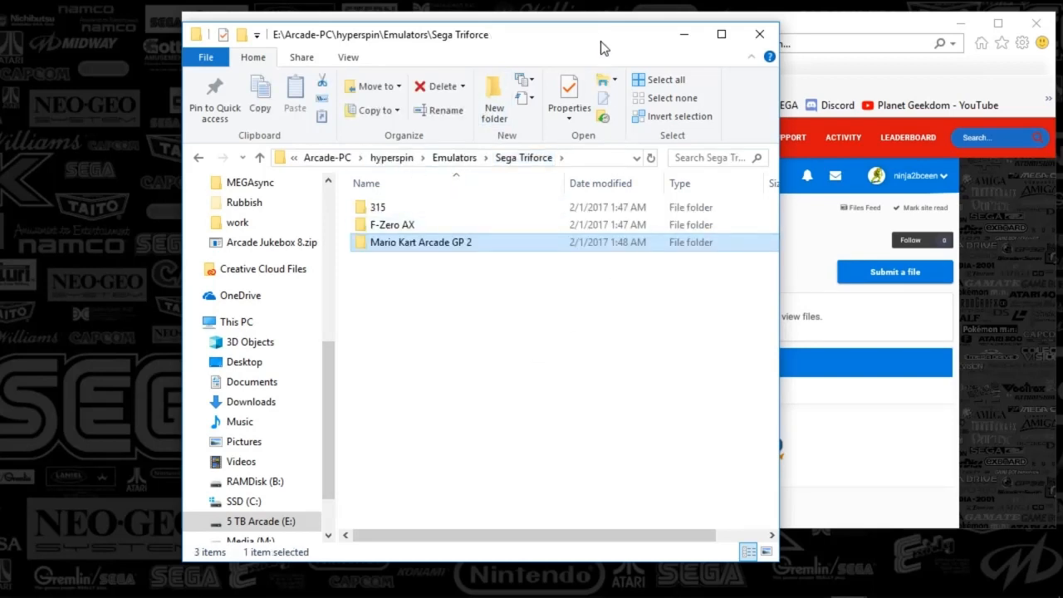
{"action": "left_click_drag", "start_coordinate": [599, 42], "coordinate": [604, 61]}
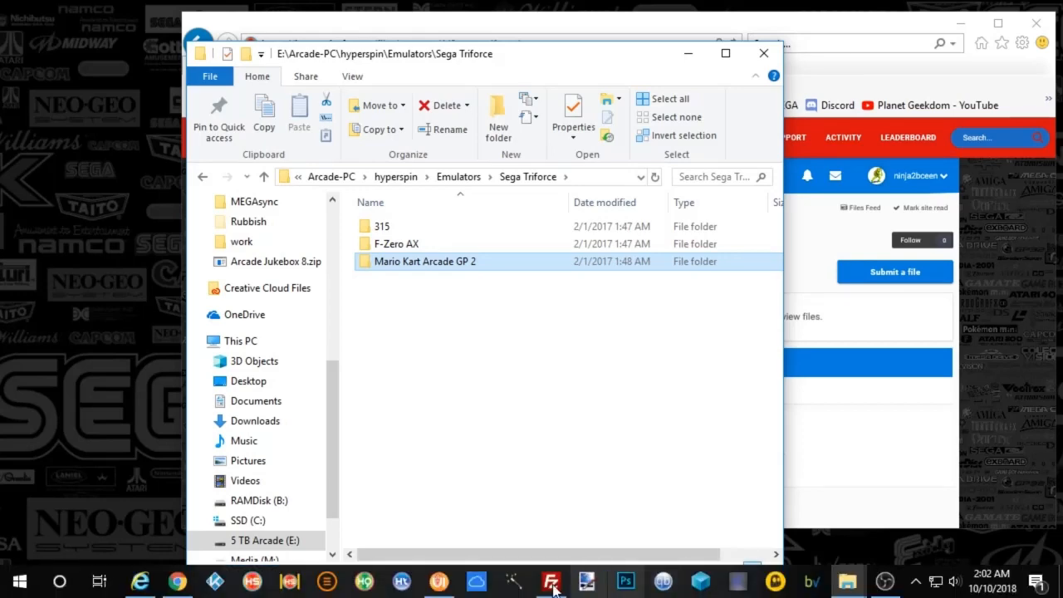
{"action": "left_click", "coordinate": [439, 591]}
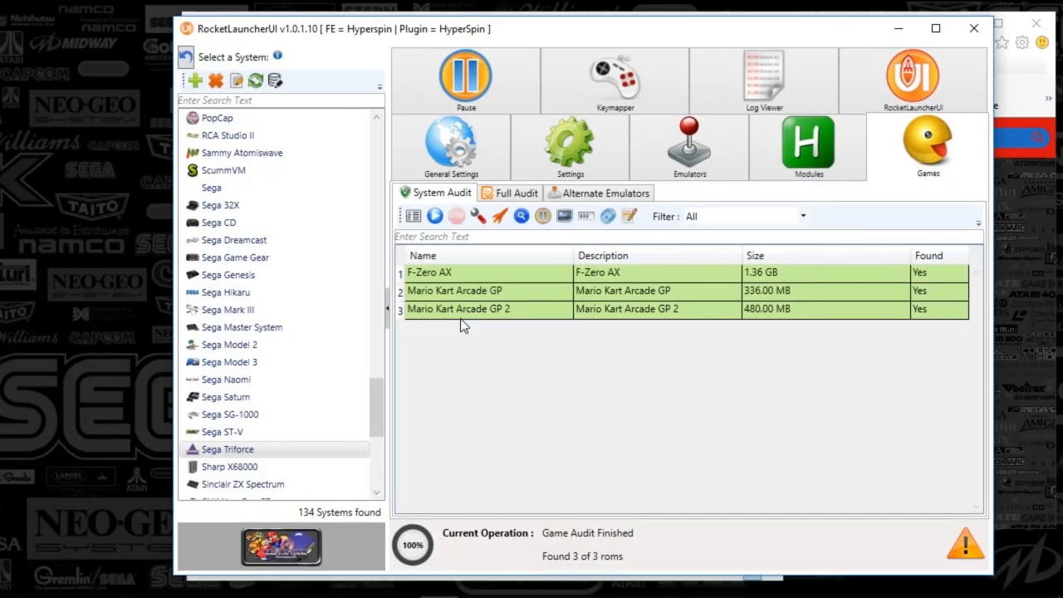